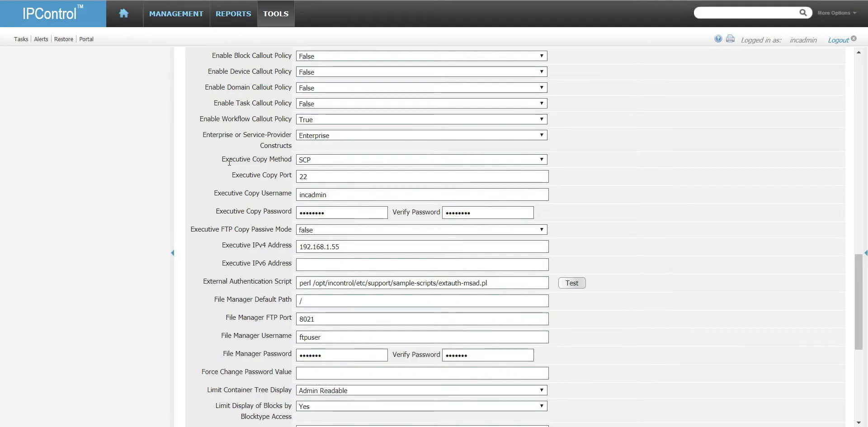
left_click(271, 17)
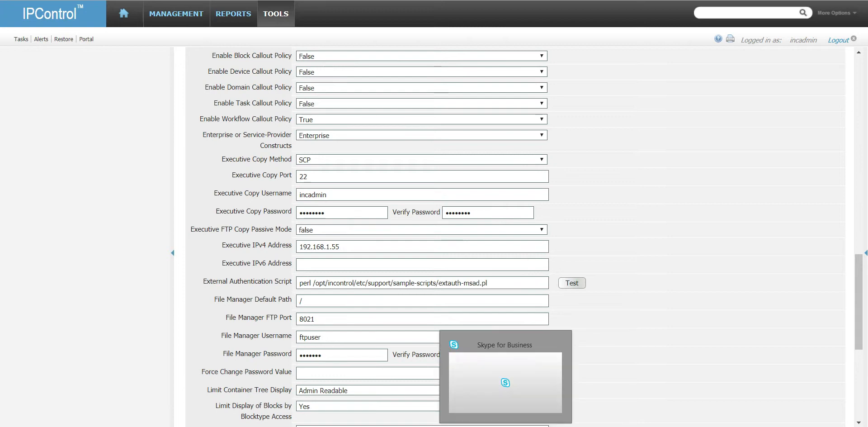
mouse_move(439, 426)
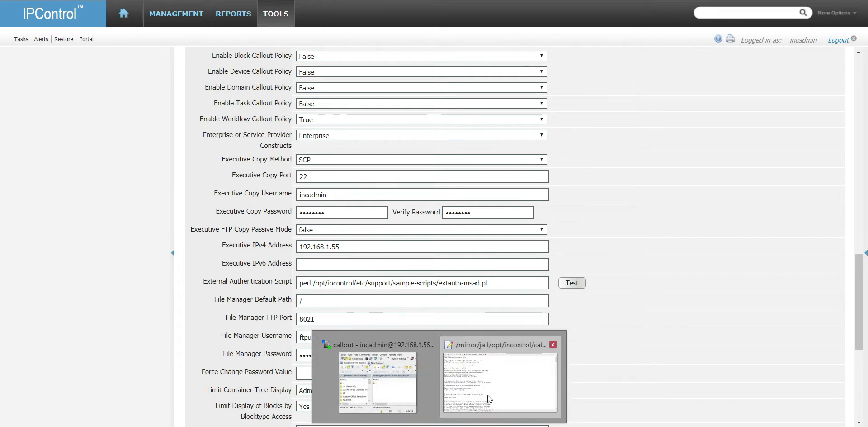
left_click(500, 382)
left_click_drag(371, 23, 340, 22)
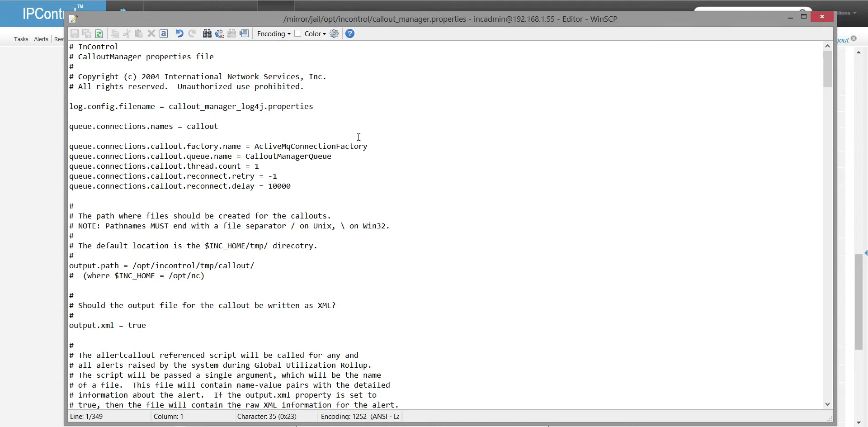
left_click(348, 88)
left_click(386, 146)
scroll(357, 291, "down", 13)
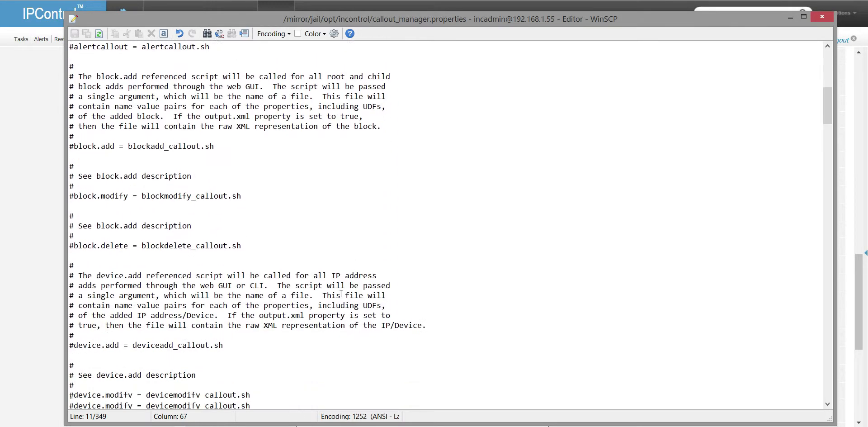
left_click_drag(78, 146, 202, 146)
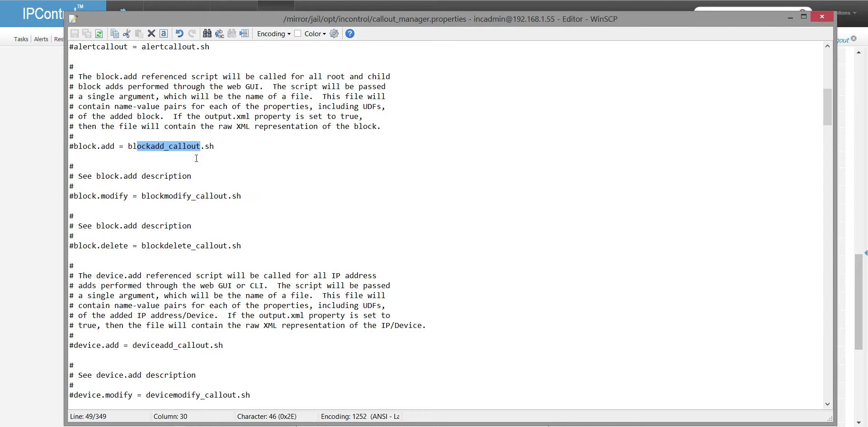
left_click(150, 159)
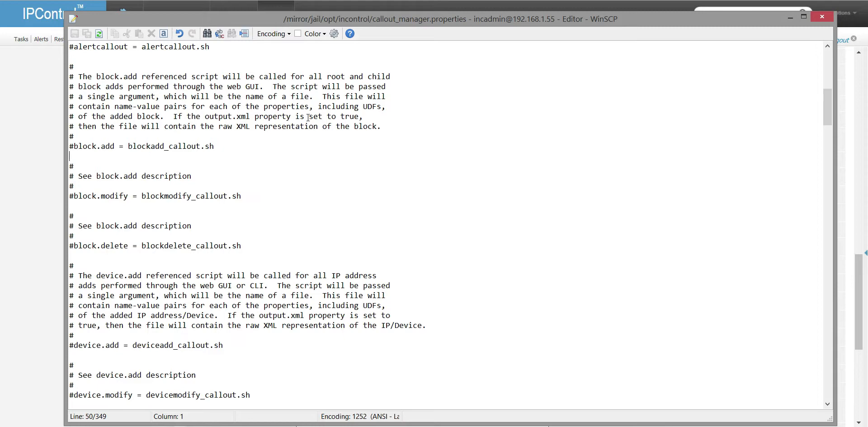
left_click(34, 139)
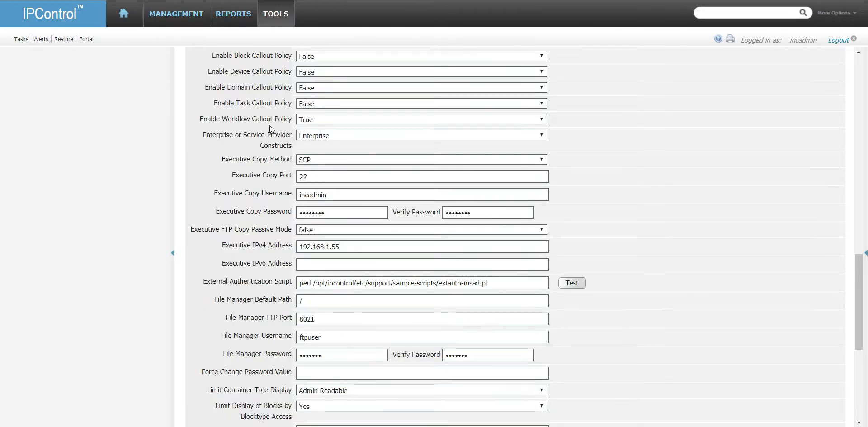
Step: Change Enable Block Callout Policy from False to True, leaving Device Callout Policy at False
scroll(269, 125, "up", 1)
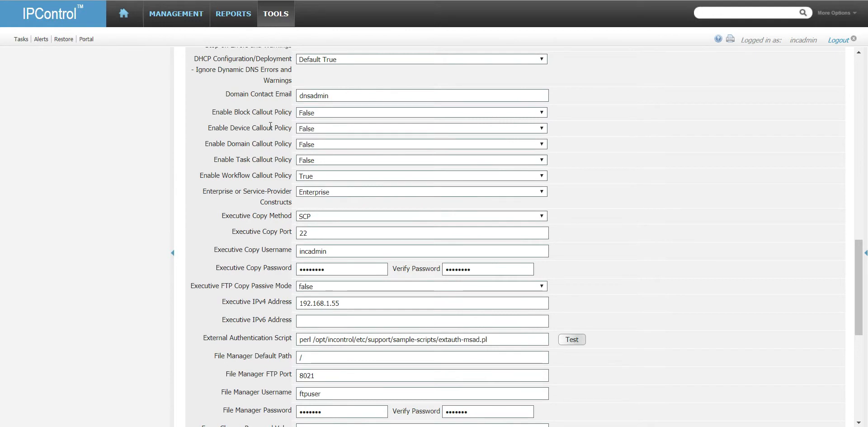
left_click(415, 113)
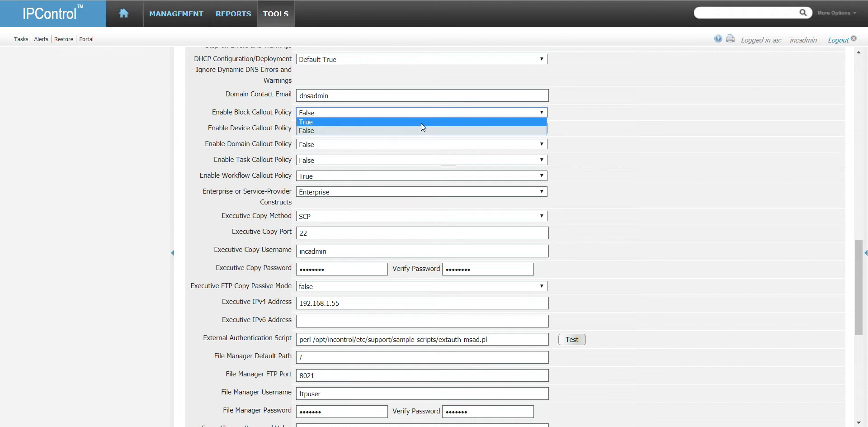
left_click(421, 122)
left_click(421, 127)
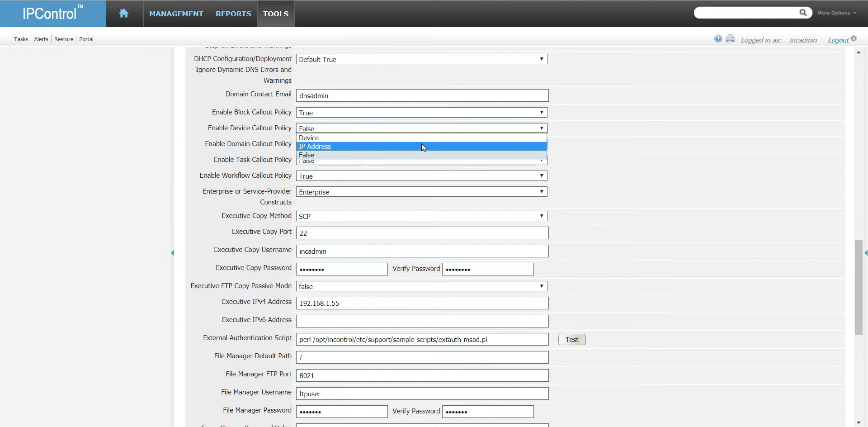
left_click(436, 113)
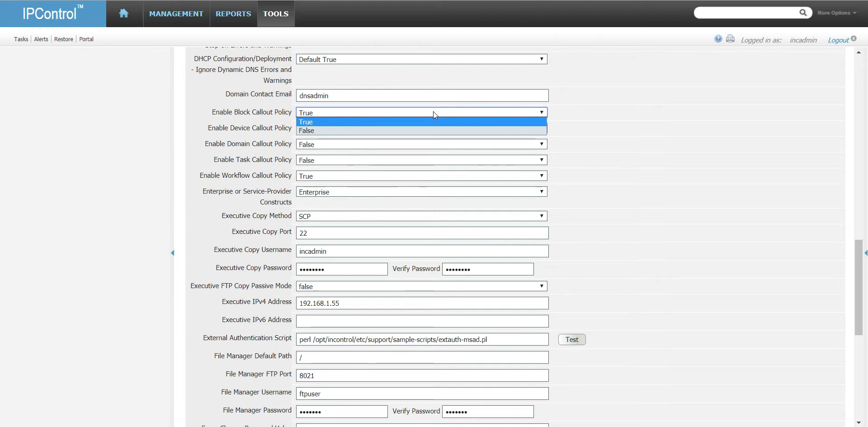
left_click(257, 113)
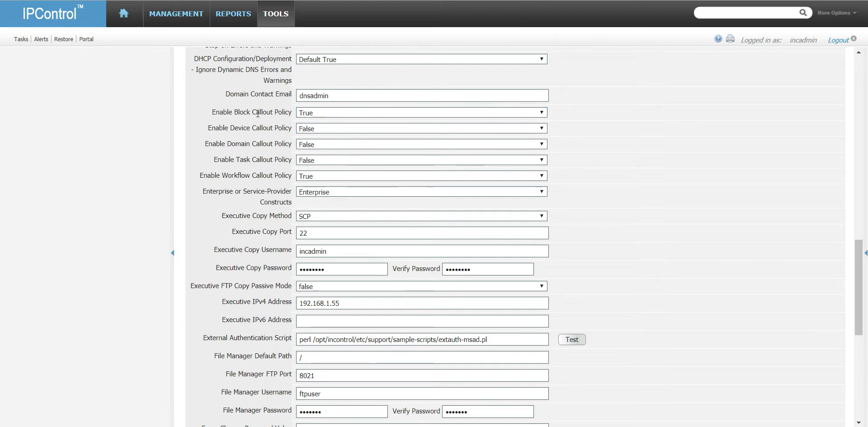
left_click(322, 113)
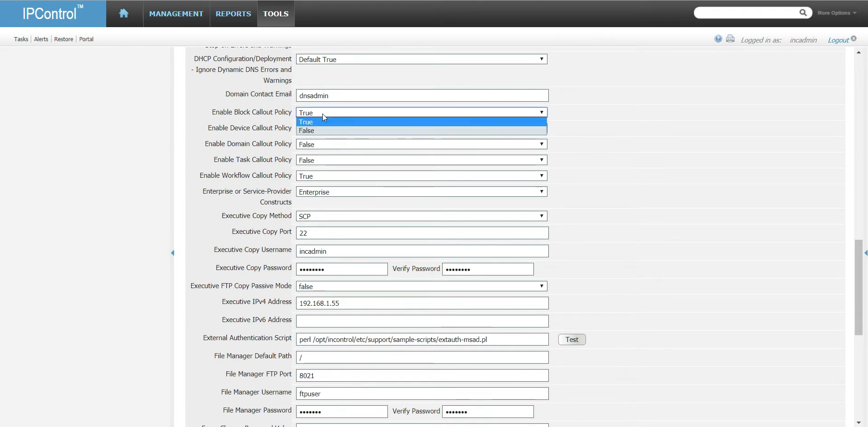
left_click(323, 114)
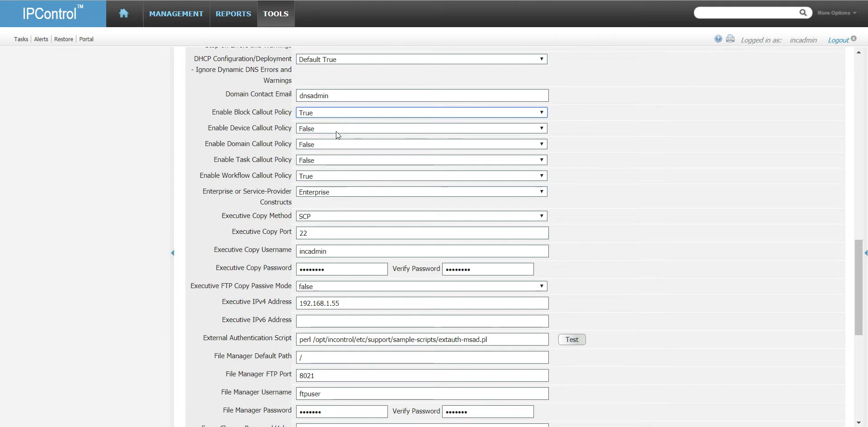
left_click(336, 131)
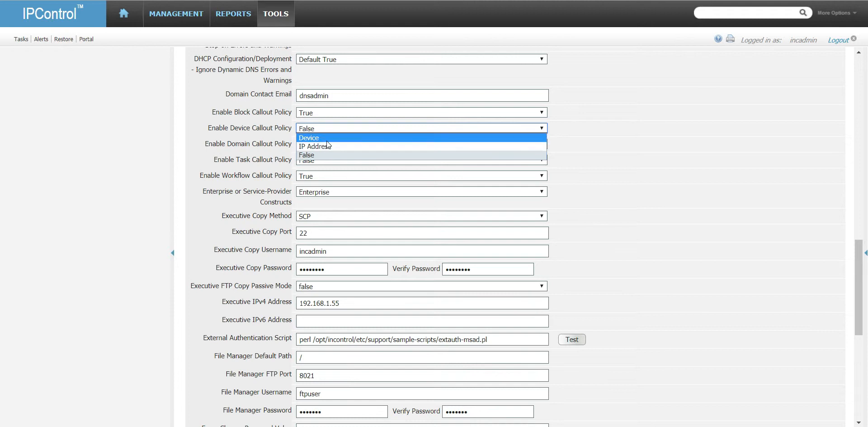
Step: Set Device Callout Policy to Device and Domain and Task policies to True, keeping Workflow True
left_click(327, 140)
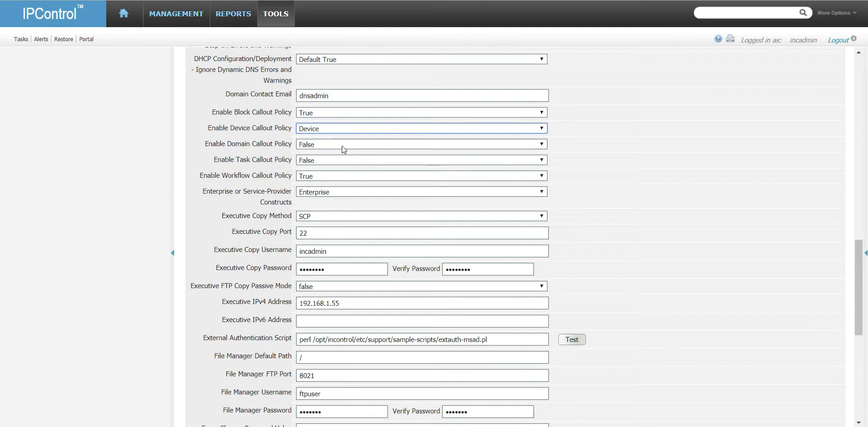
left_click(342, 144)
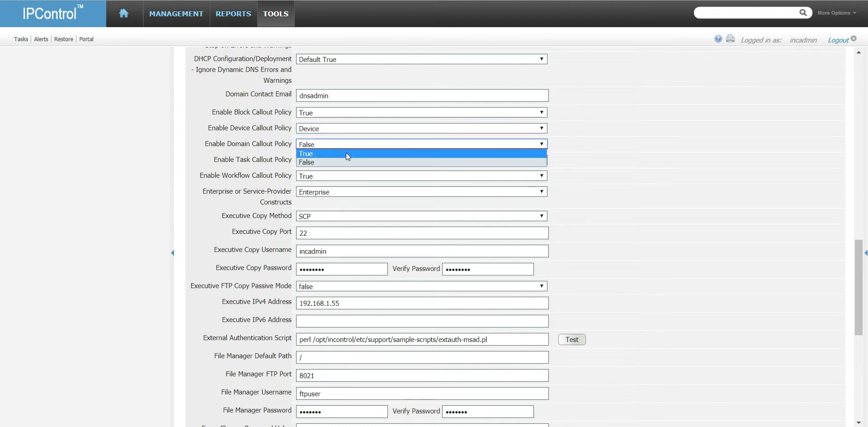
left_click(346, 153)
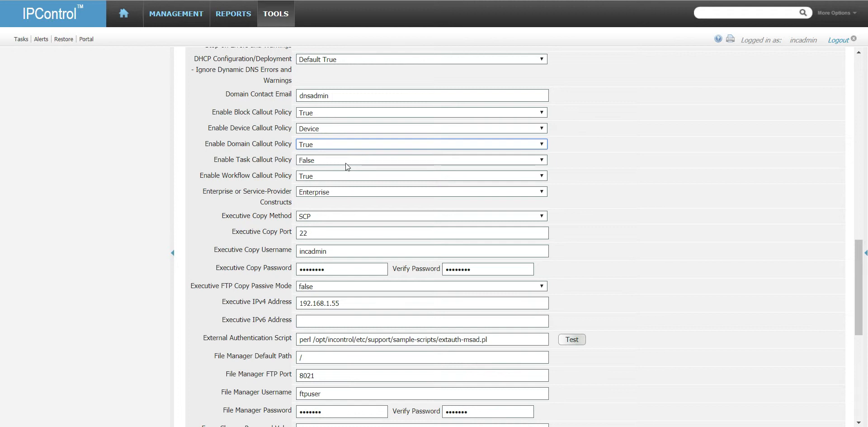
left_click(345, 163)
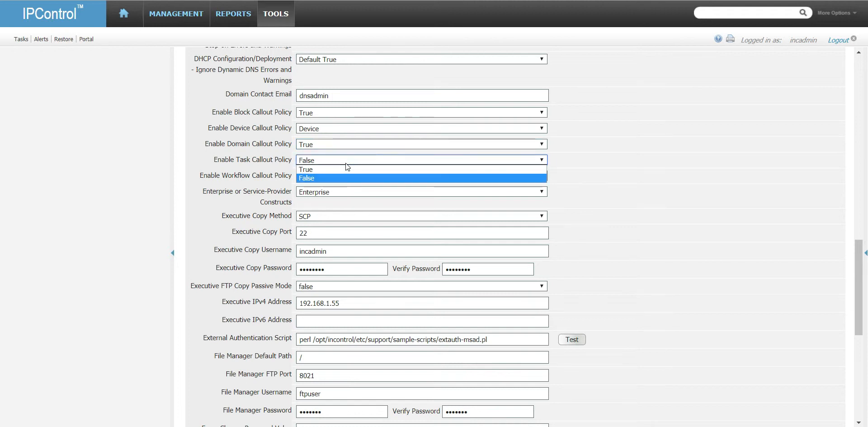
left_click(317, 169)
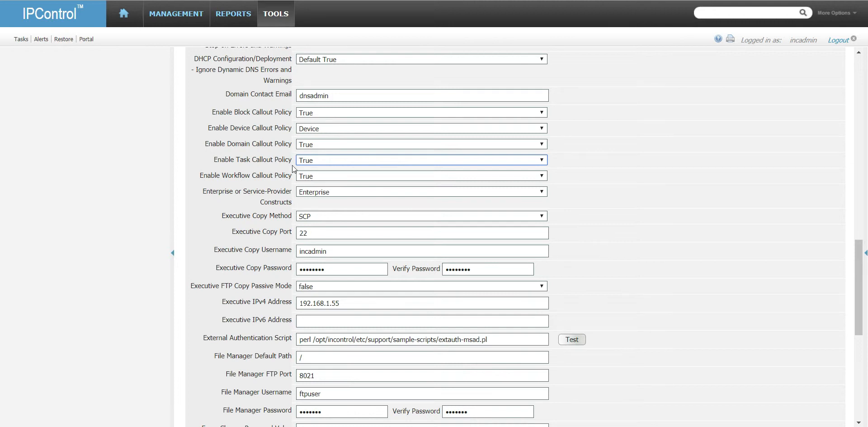
left_click(321, 178)
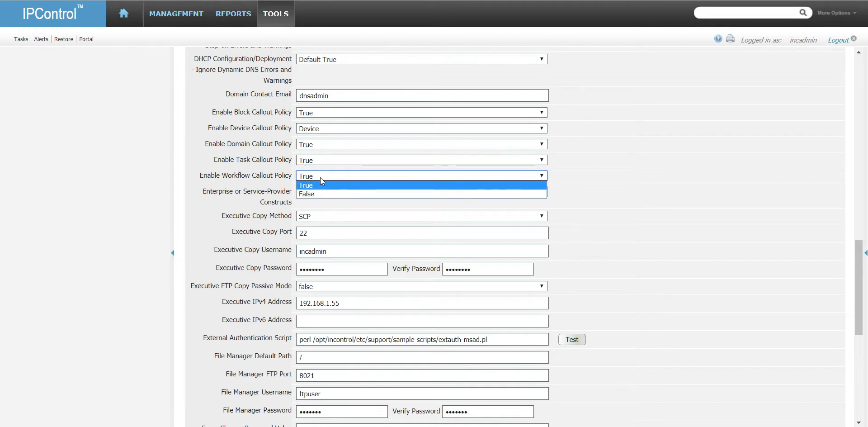
left_click(320, 178)
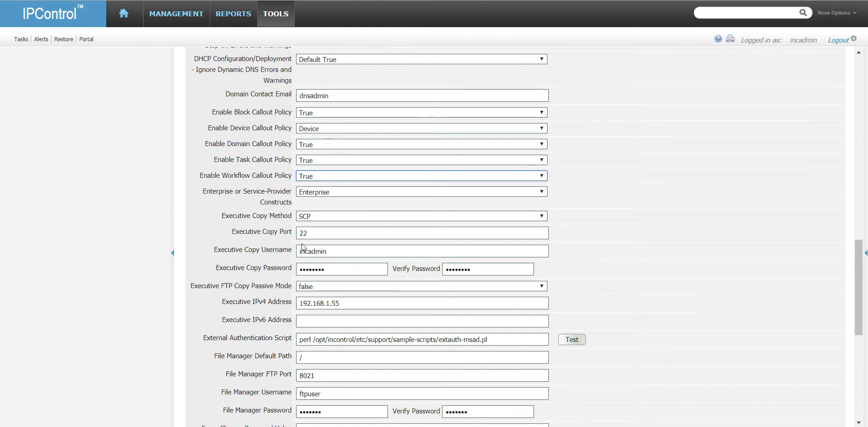
scroll(303, 246, "down", 8)
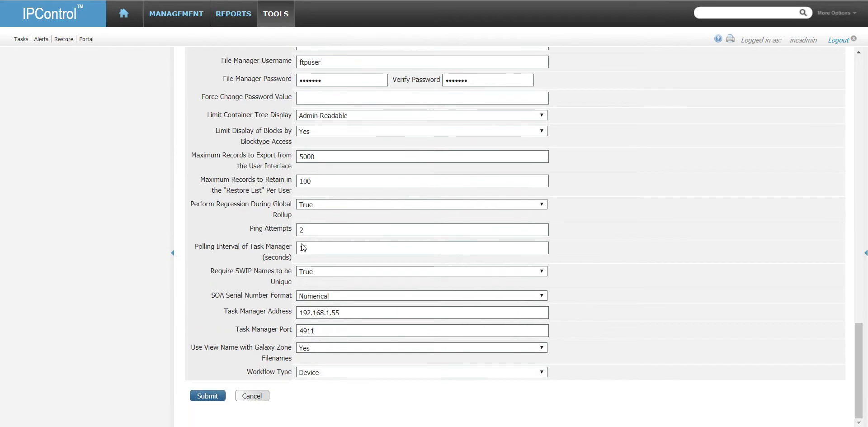
left_click(336, 373)
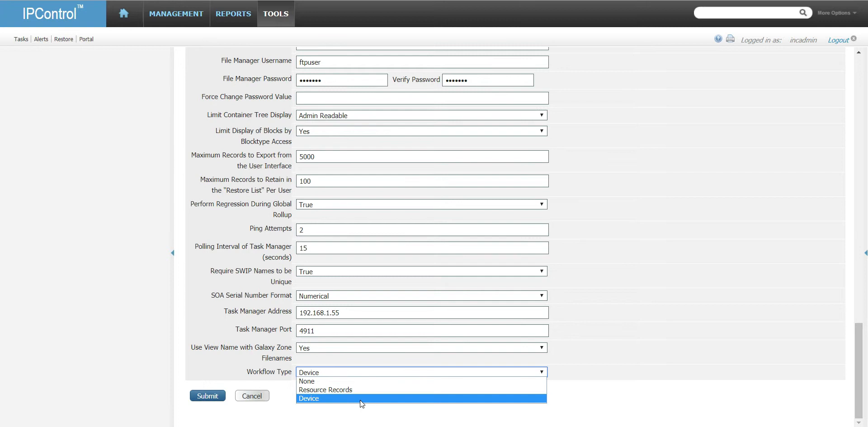
left_click(464, 398)
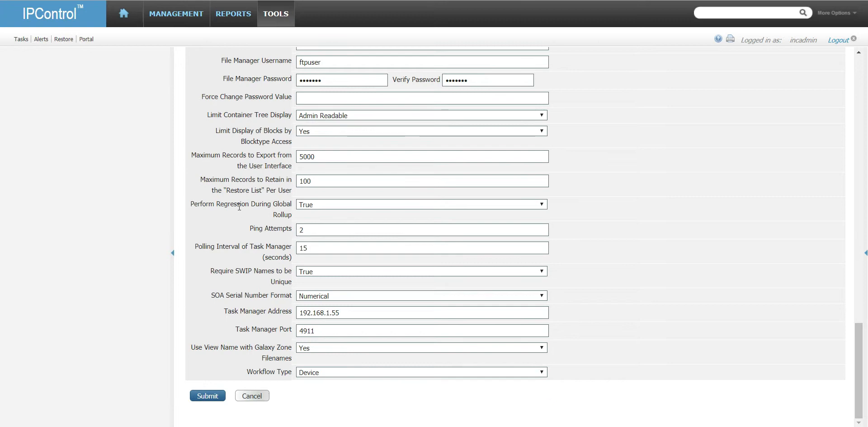
scroll(240, 206, "up", 15)
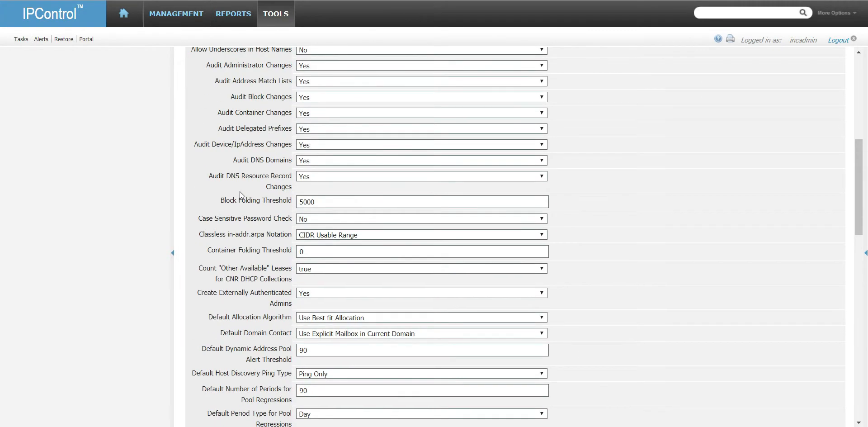
scroll(239, 191, "up", 6)
scroll(241, 191, "up", 2)
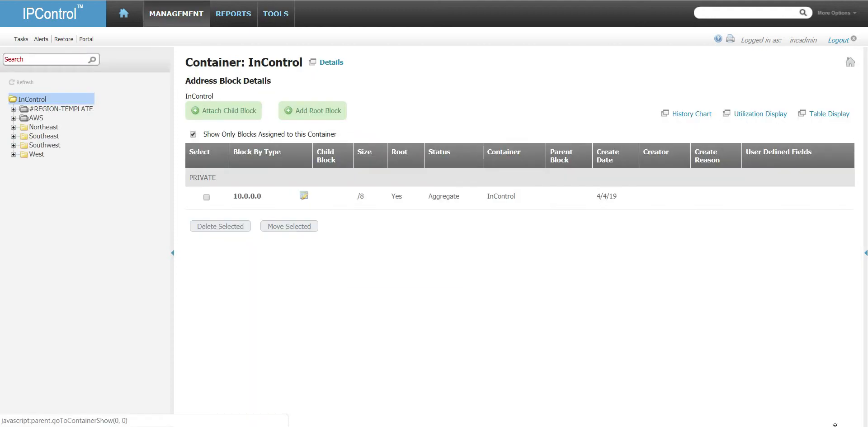
Step: Bring up the PuTTY session and list the sample-scripts folder with ls
key("alt+Tab")
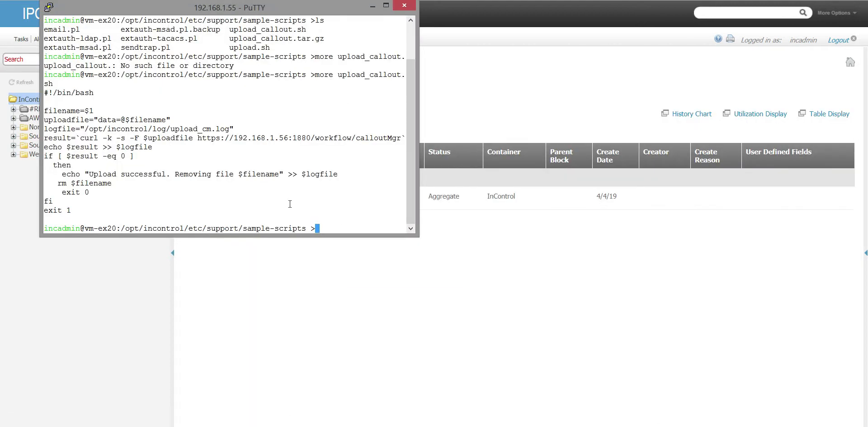
left_click_drag(260, 10, 406, 54)
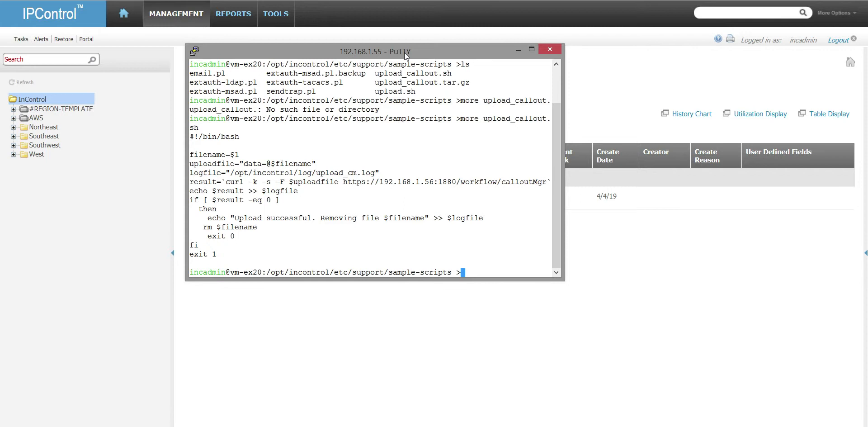
type("ls")
key("Return")
Step: Change into /opt/incontrol/ftproot and list its contents
type("cd ..")
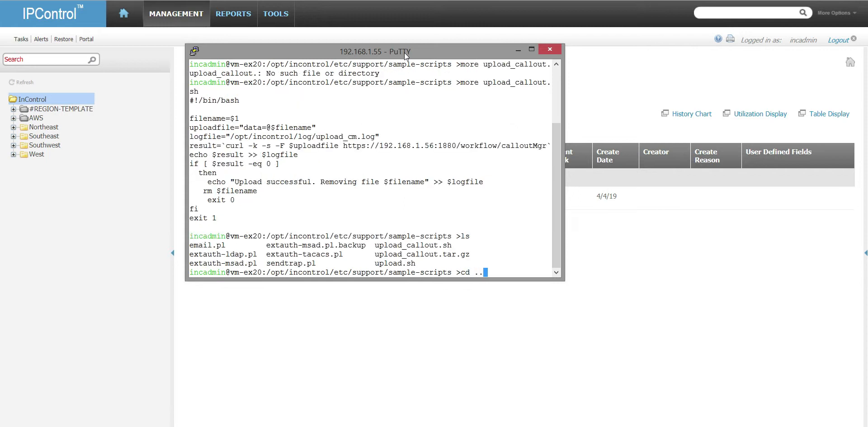
key("BackSpace")
key("BackSpace")
key("BackSpace")
key("BackSpace")
type("d /opt/incontrol/ftproot")
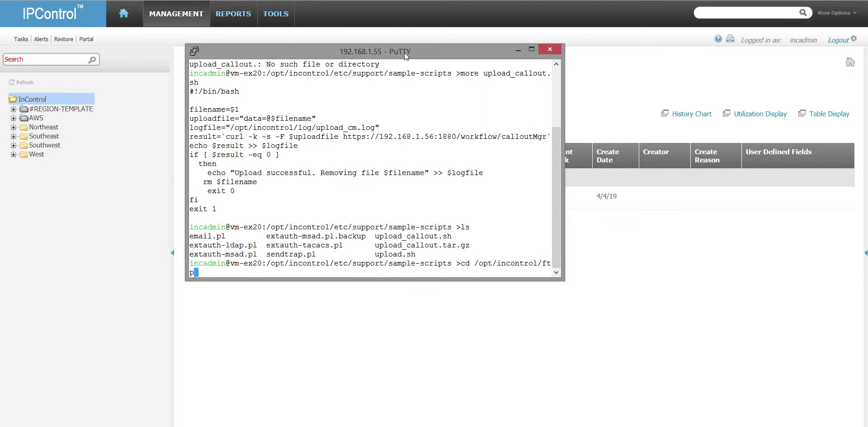
key("Return")
type("ls")
key("Return")
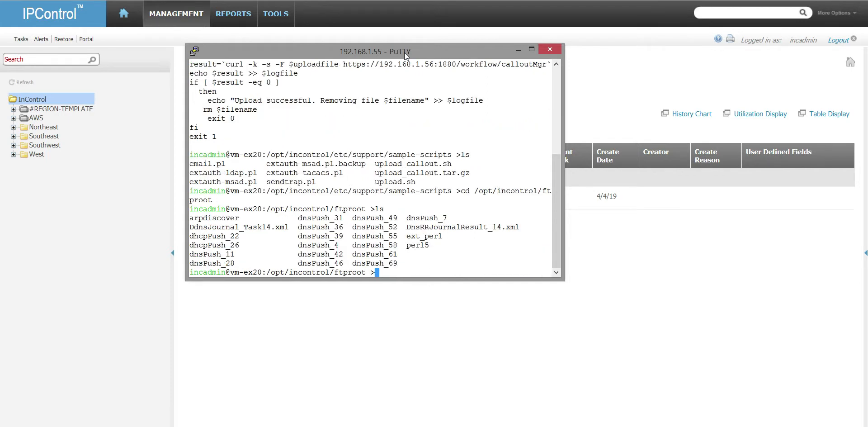
Step: Move up to /opt/incontrol with cd ../ and list its files
type("cd ../")
key("Return")
type("ls")
key("Return")
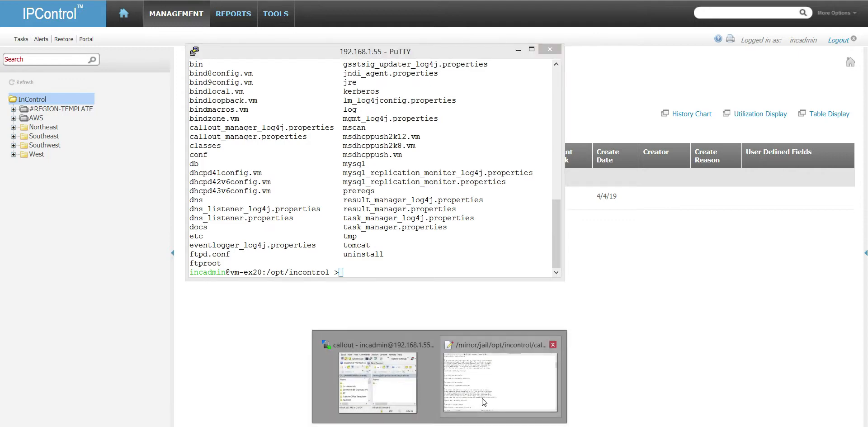
Step: Show callout_manager.properties in the WinSCP editor, with output.path and output.xml = true visible
left_click(504, 369)
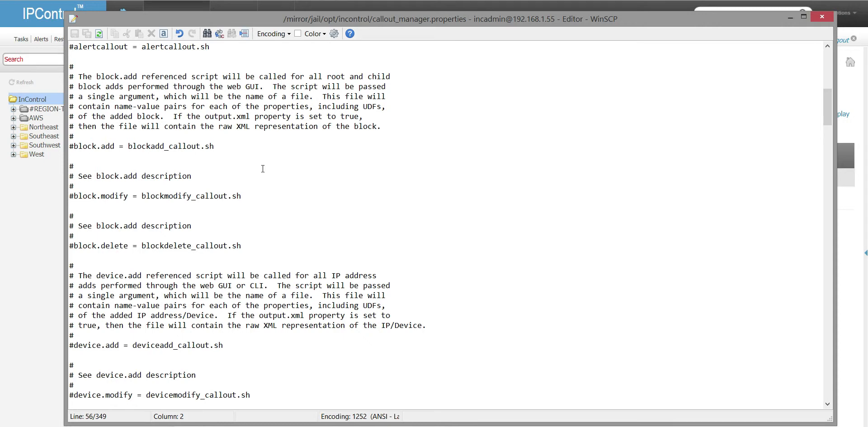
left_click(160, 126)
left_click_drag(319, 19, 358, 0)
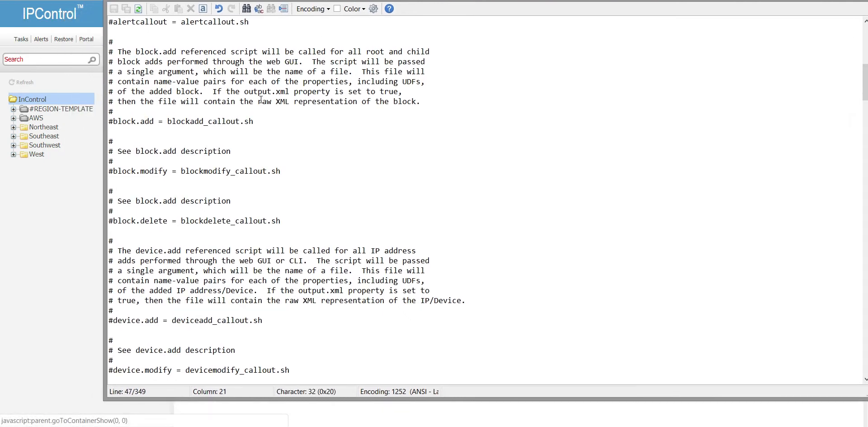
scroll(261, 99, "up", 13)
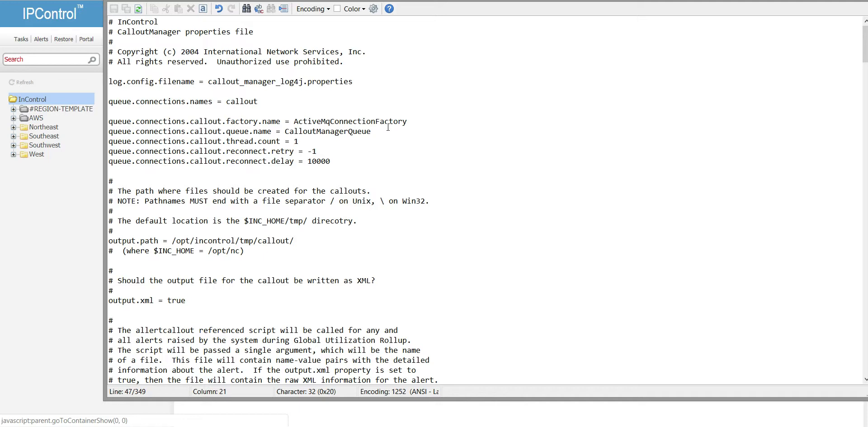
scroll(377, 146, "down", 1)
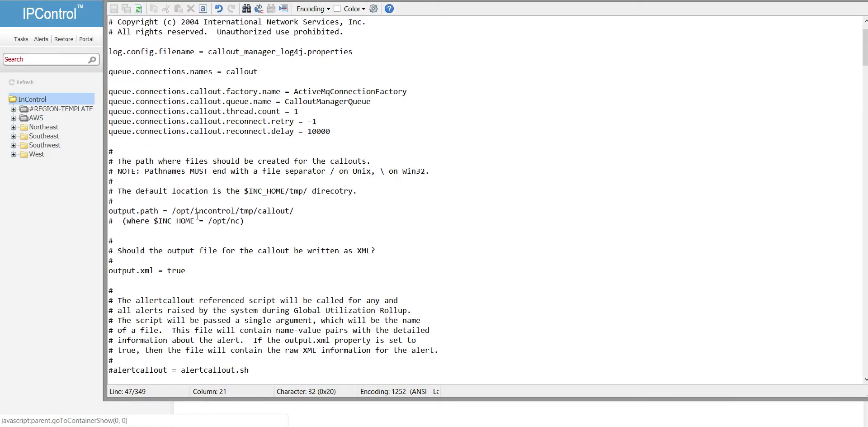
left_click(294, 211)
left_click_drag(289, 211, 262, 212)
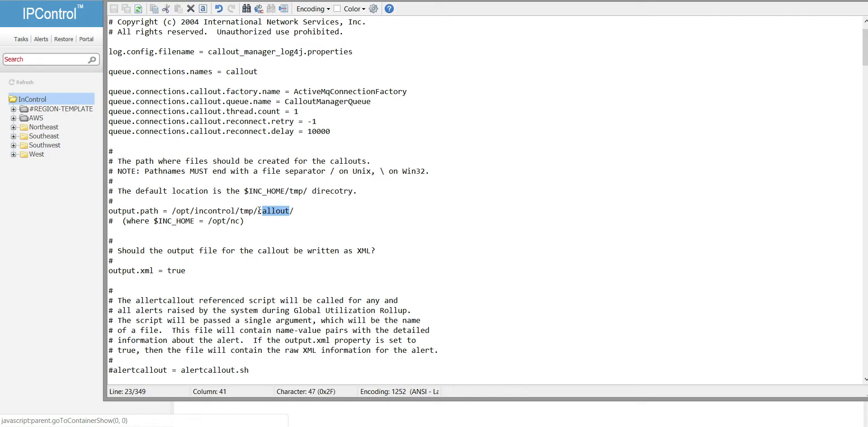
left_click(292, 213)
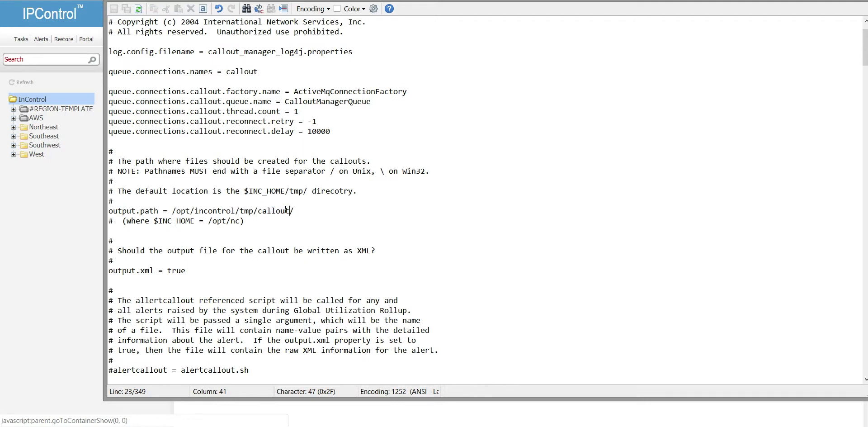
scroll(286, 210, "down", 1)
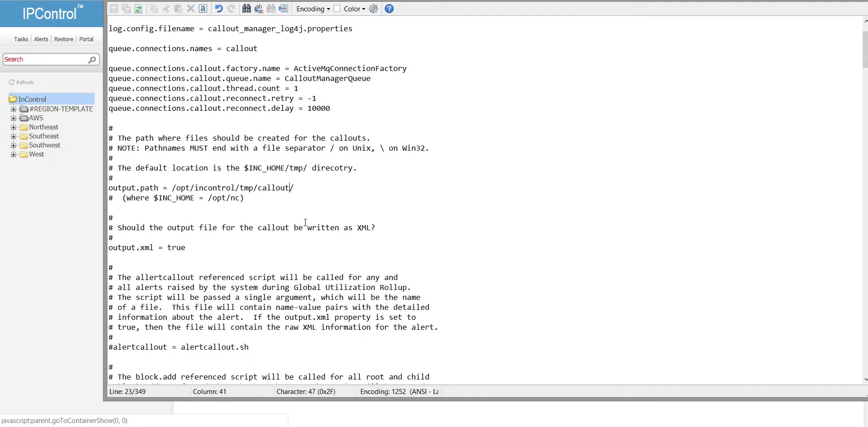
scroll(300, 180, "down", 1)
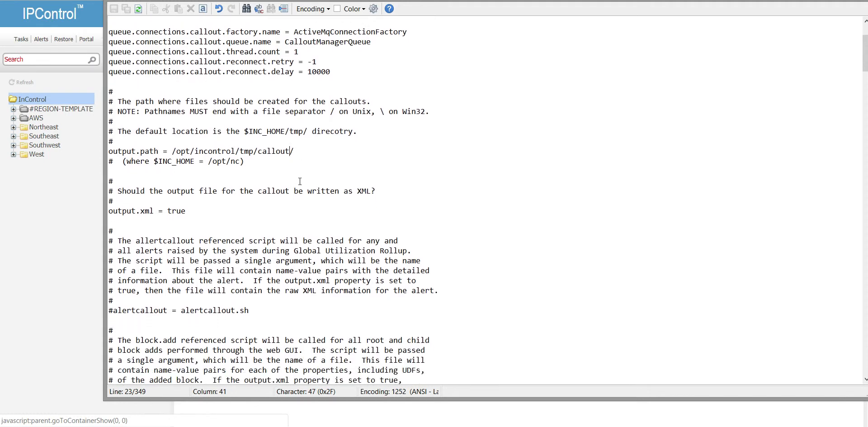
left_click(228, 210)
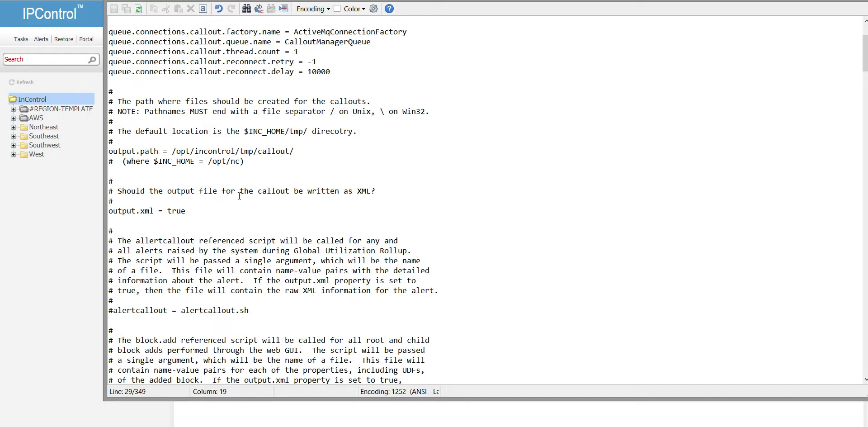
scroll(239, 196, "down", 2)
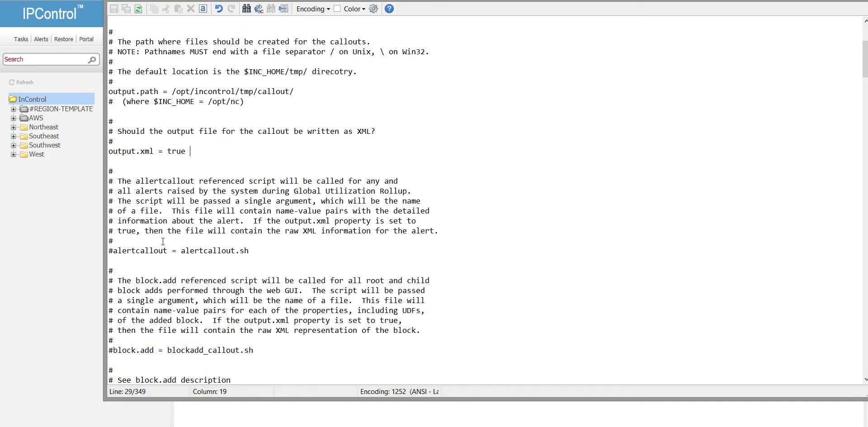
scroll(162, 242, "down", 6)
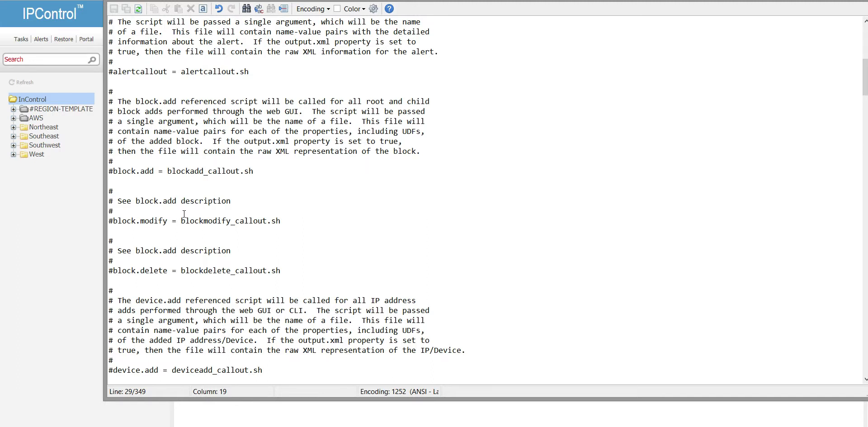
Step: Open Tools > Threshold Sets in IPControl and open the 90 Critical set
left_click(76, 263)
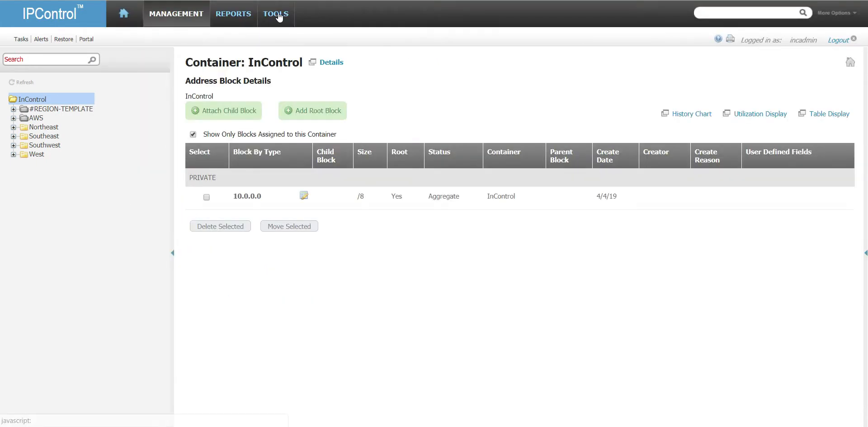
mouse_move(280, 14)
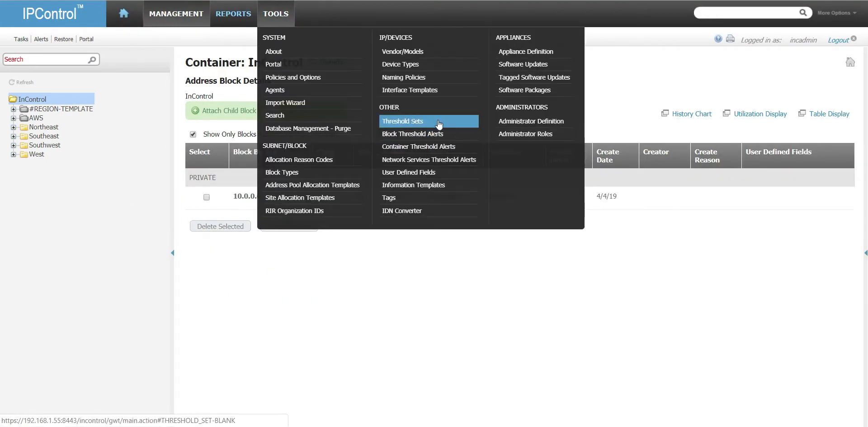
left_click(442, 135)
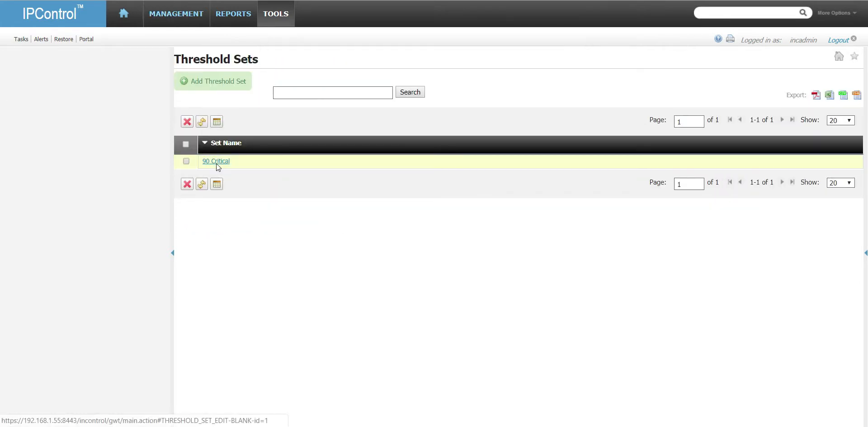
left_click(216, 164)
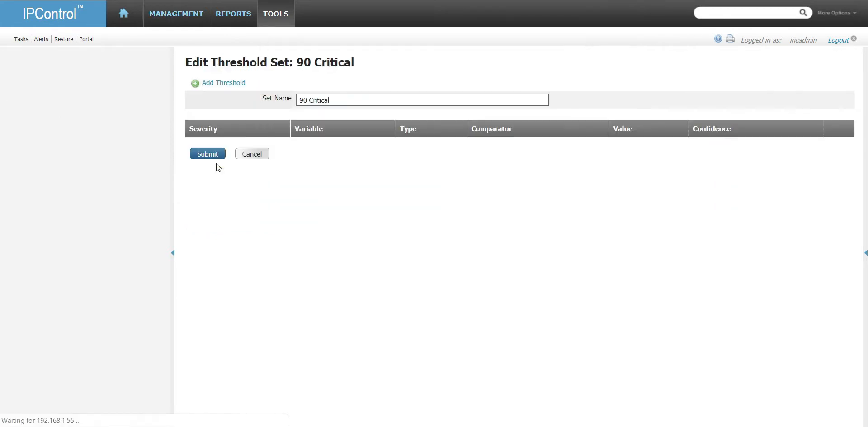
Step: Try a new Critical, Allocated, Absolute threshold, then cancel it and leave the set unchanged
left_click(243, 86)
left_click(393, 109)
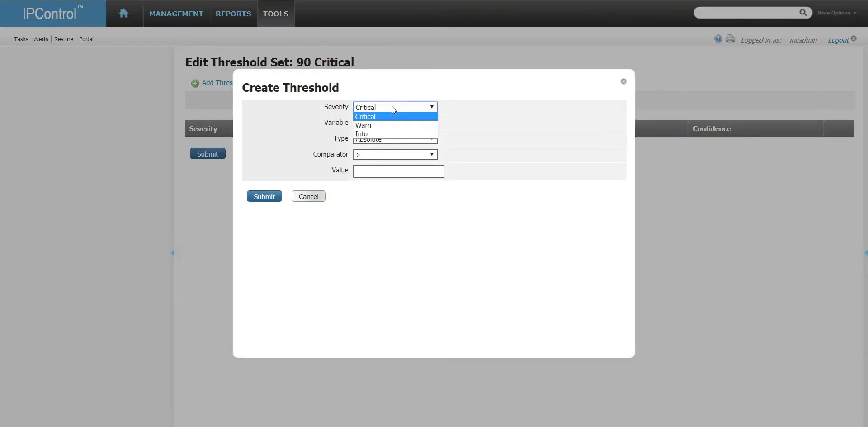
left_click(393, 107)
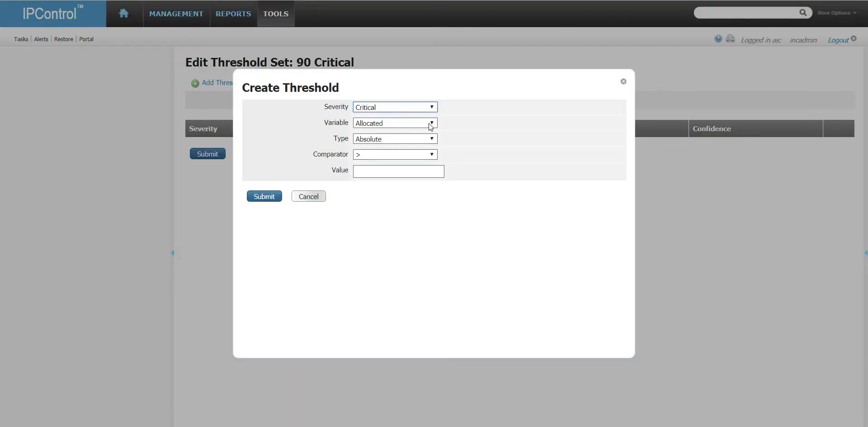
left_click(430, 123)
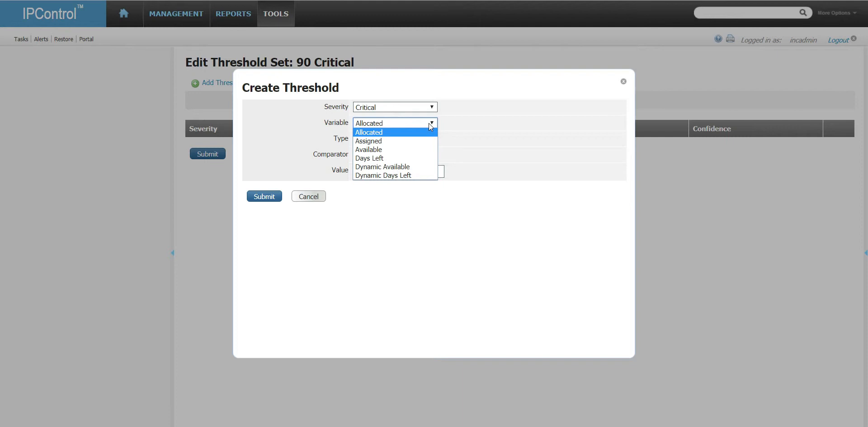
left_click(429, 123)
left_click(426, 139)
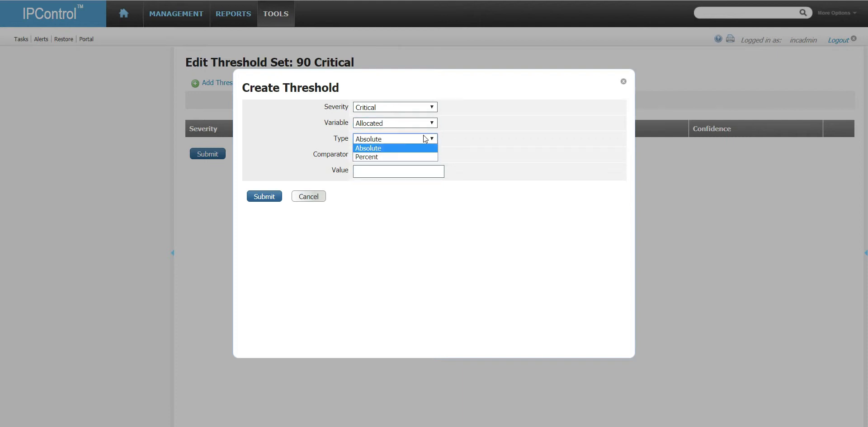
left_click(425, 139)
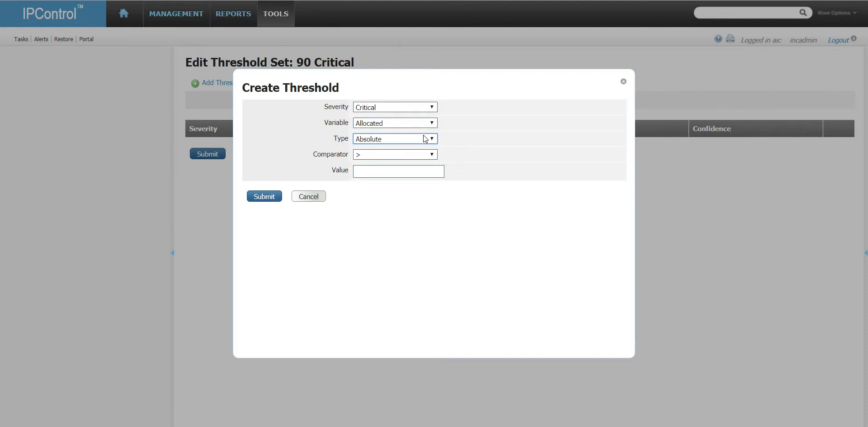
left_click(309, 198)
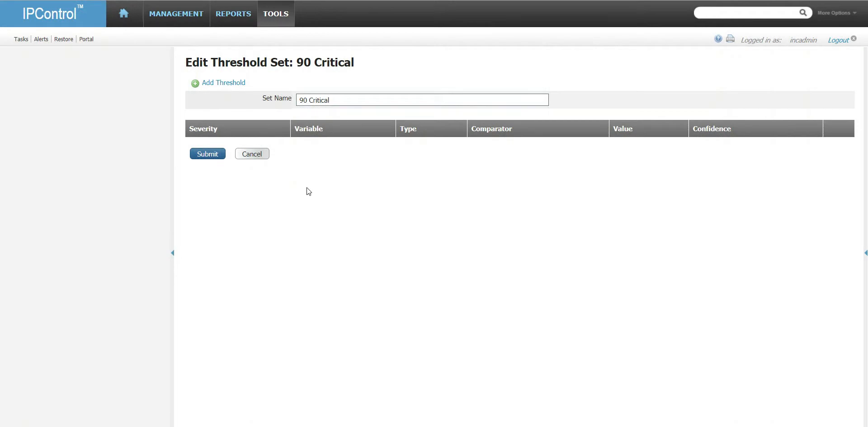
left_click(252, 154)
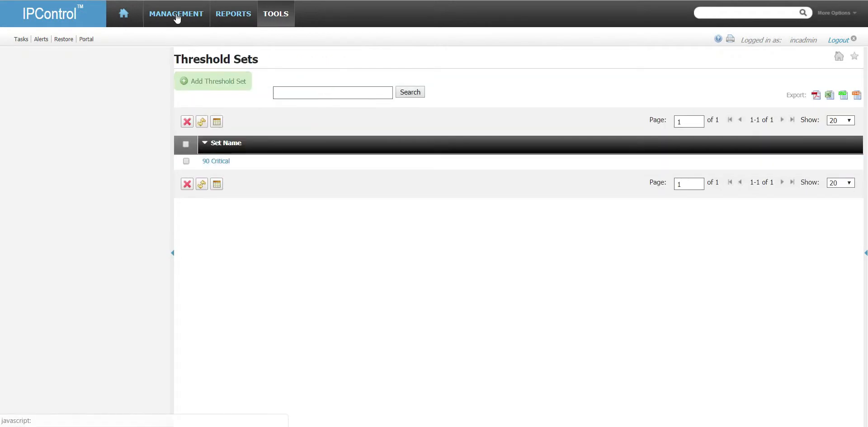
Step: Begin a Discovery task with Global Utilization Rollup as task type, then return to callout_manager.properties
mouse_move(179, 16)
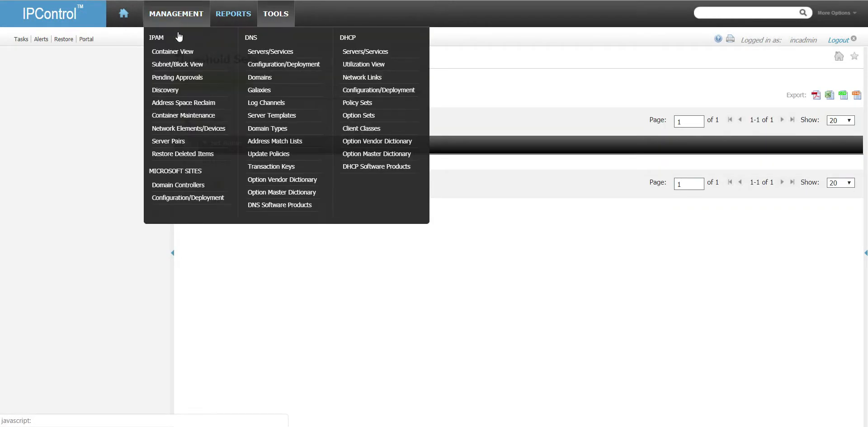
left_click(181, 87)
left_click(391, 82)
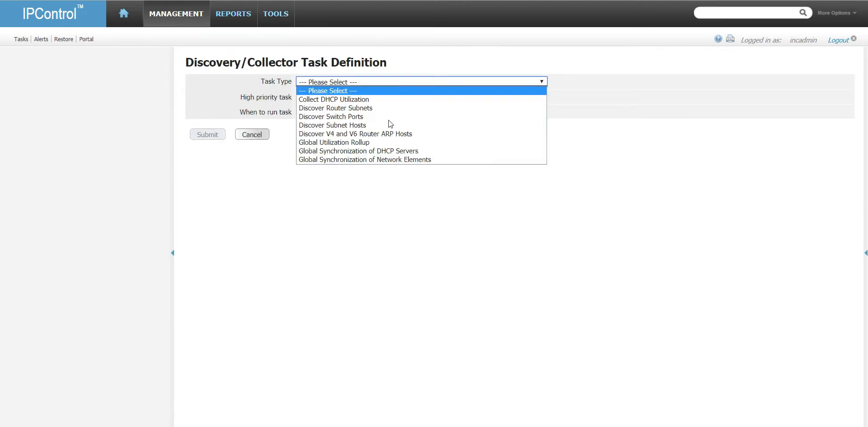
left_click(389, 143)
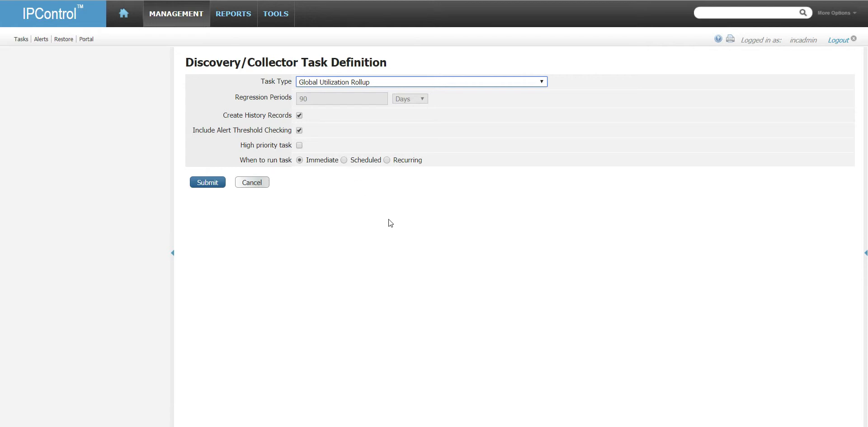
mouse_move(272, 18)
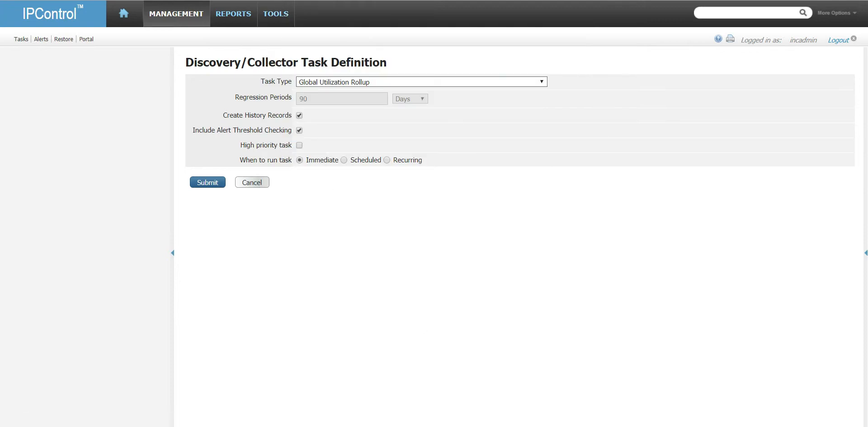
left_click(498, 380)
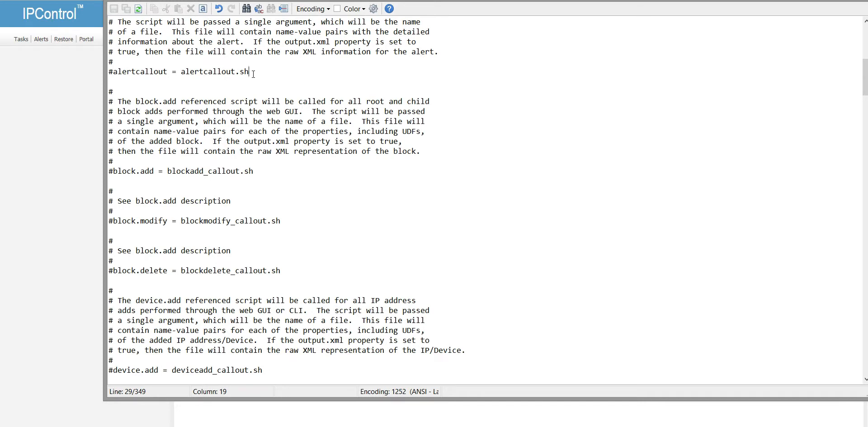
Step: Scroll callout_manager.properties down to the commented block.add and device.add callout lines
left_click_drag(253, 74, 181, 73)
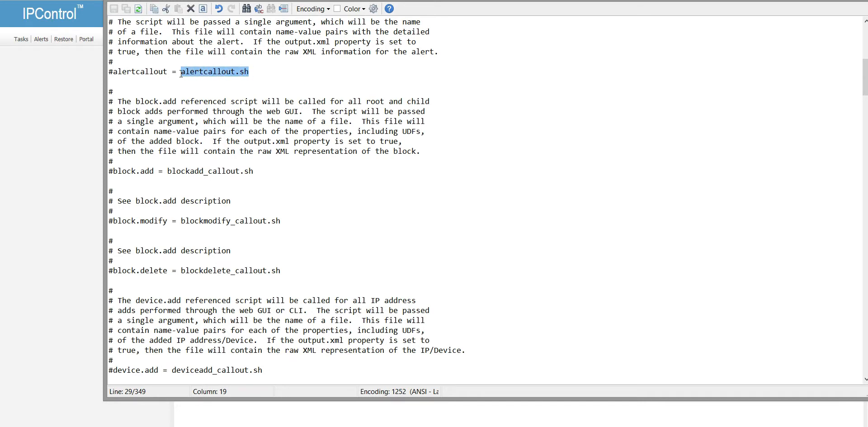
left_click(110, 72)
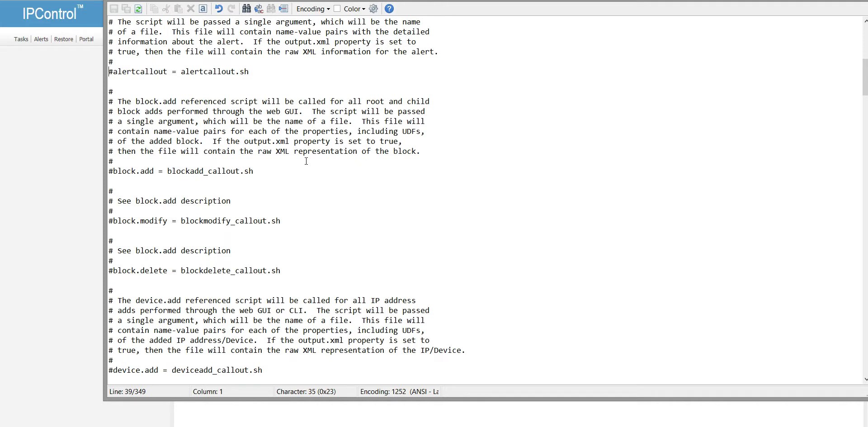
scroll(312, 182, "down", 3)
scroll(313, 158, "down", 1)
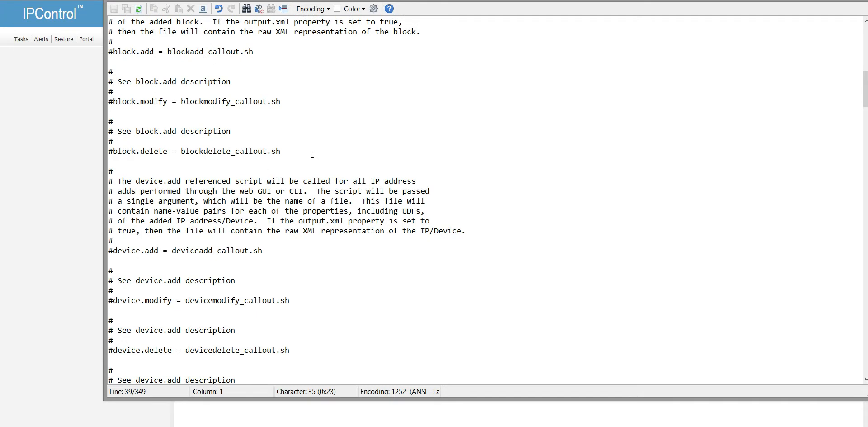
Step: Uncomment the block.add, block.modify and block.delete callout lines
left_click(110, 51)
key("Delete")
key("Down")
key("Down")
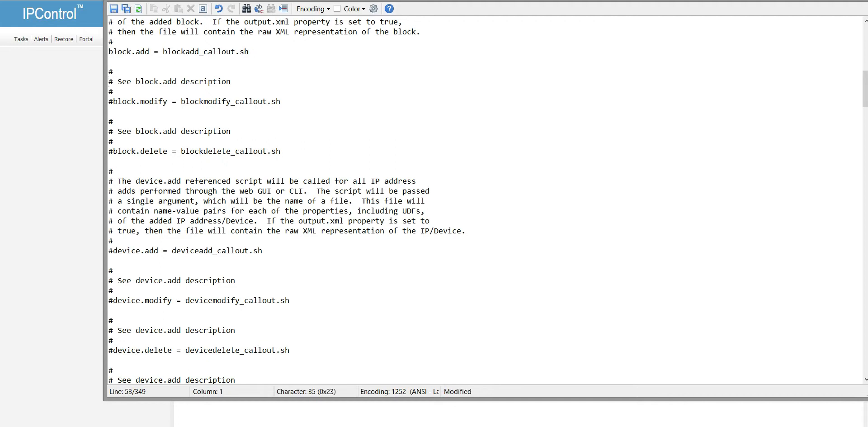
key("Delete")
key("Down")
key("Down")
key("Down")
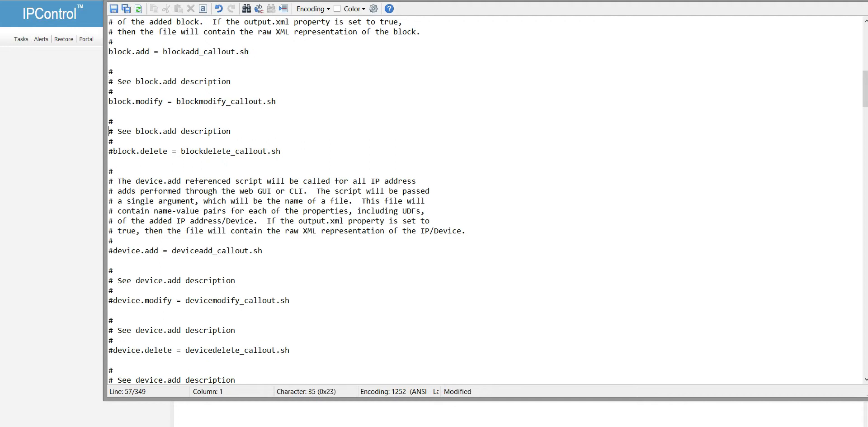
key("Delete")
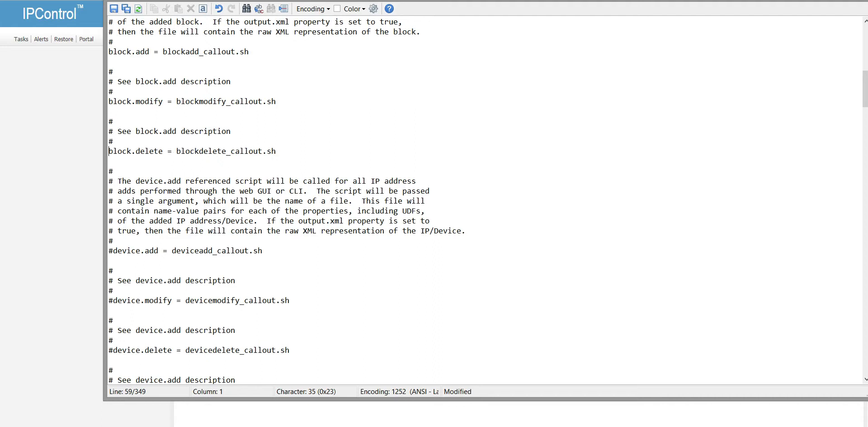
Step: Uncomment the device.add, device.modify and device.delete callout lines
key("Down")
key("Down")
key("Down")
key("Down")
key("Down")
key("Down")
key("Down")
key("Down")
key("Down")
key("Down")
key("Delete")
key("Down")
key("Down")
key("Down")
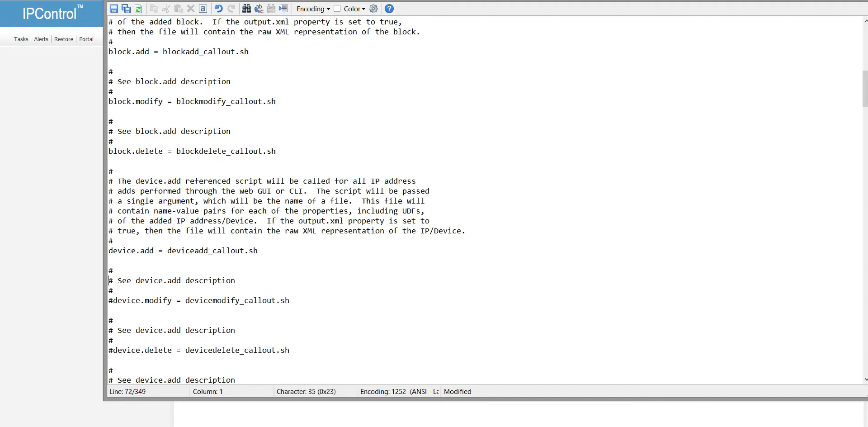
key("Delete")
key("Down")
key("Down")
key("Down")
key("Down")
key("Down")
key("Down")
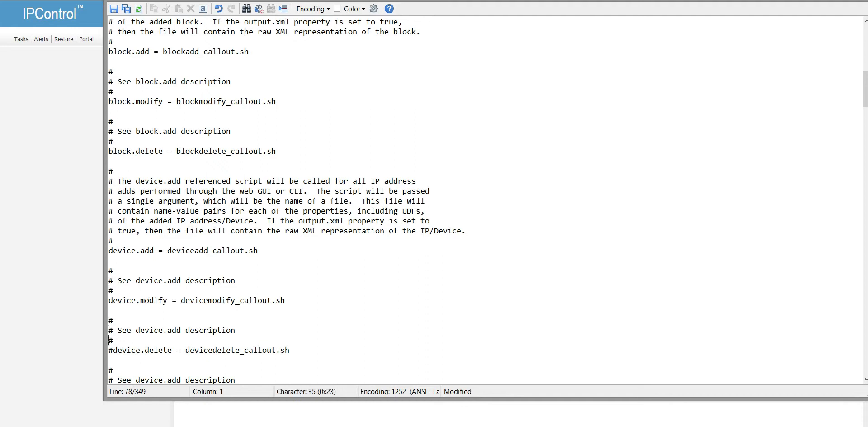
key("Up")
key("Delete")
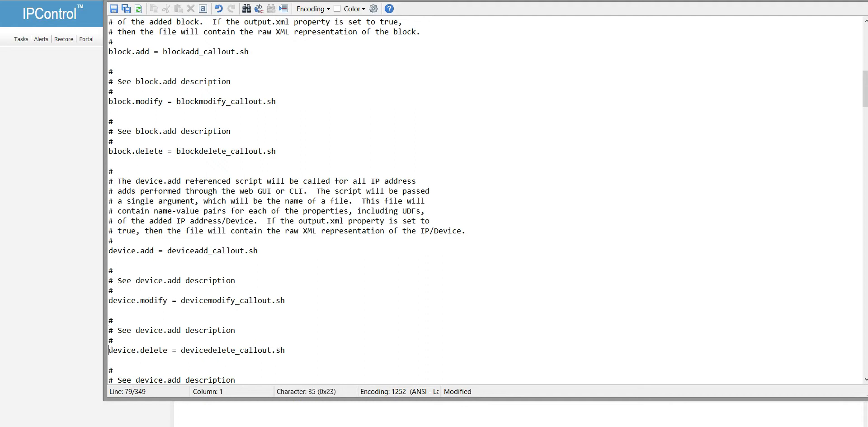
key("Down")
key("Down")
key("Down")
key("Down")
key("Down")
key("Down")
key("Down")
key("Down")
key("Down")
key("Down")
key("Down")
key("Down")
key("Down")
key("Down")
key("Down")
key("Down")
key("Down")
key("Down")
key("Down")
key("Down")
key("Down")
key("Down")
key("Down")
key("Down")
key("Down")
key("Down")
key("Down")
key("Down")
key("Down")
key("Down")
key("Down")
key("Down")
key("Down")
key("Down")
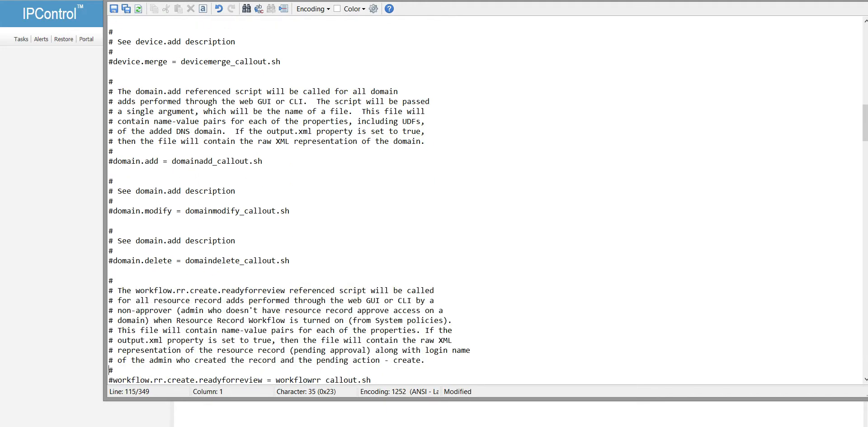
Step: Uncomment the domain.add, domain.modify and domain.delete callout lines
key("Up")
key("Up")
key("Up")
key("Up")
key("Up")
key("Up")
key("Up")
key("Up")
key("Up")
key("Up")
key("Up")
key("Up")
key("Up")
key("Up")
key("Up")
key("Up")
key("Up")
key("Up")
key("Up")
key("Up")
key("Delete")
key("Down")
key("Down")
key("Down")
key("Down")
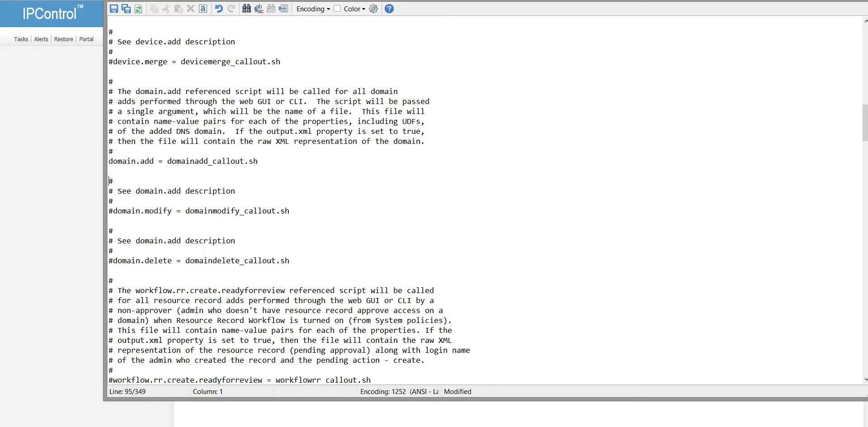
key("Delete")
key("Down")
key("Down")
key("Down")
key("Down")
key("Down")
key("Down")
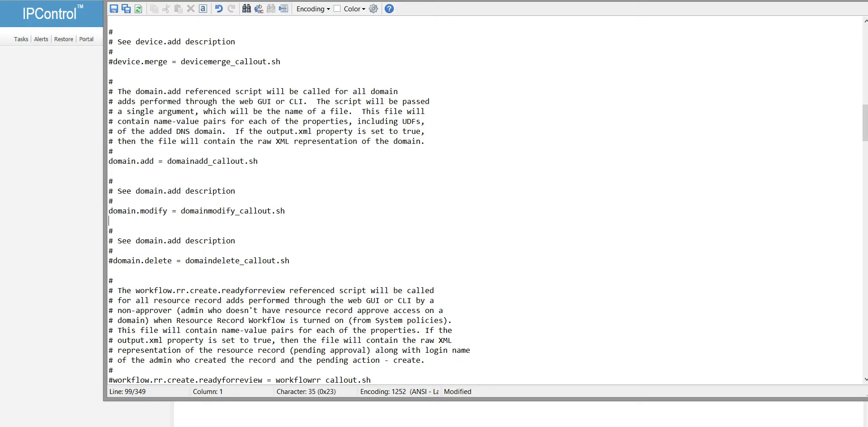
key("Up")
key("Delete")
key("Down")
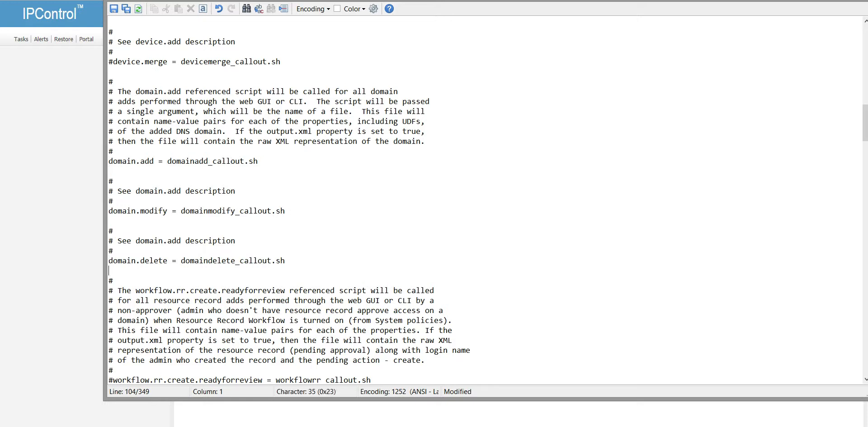
key("Down")
key("Down")
key("Down")
key("Down")
key("Down")
key("Down")
key("Down")
key("Down")
key("Down")
key("Down")
key("Down")
key("Down")
key("Down")
key("Down")
key("Down")
key("Down")
key("Down")
key("Down")
key("Down")
key("Down")
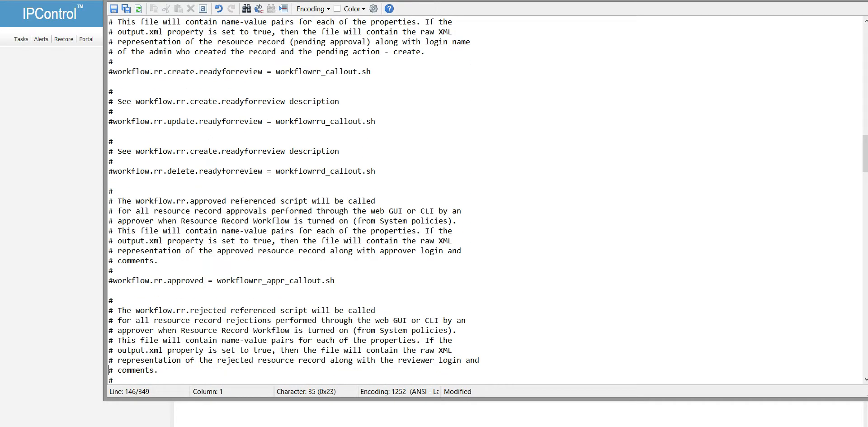
scroll(452, 202, "down", 13)
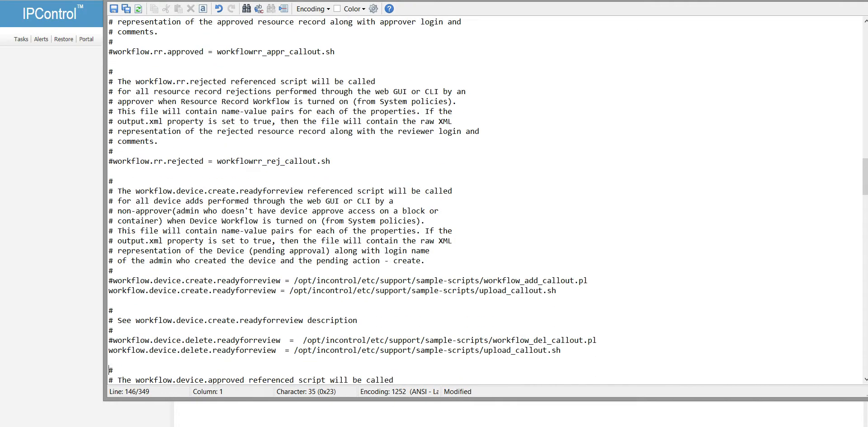
key("Down")
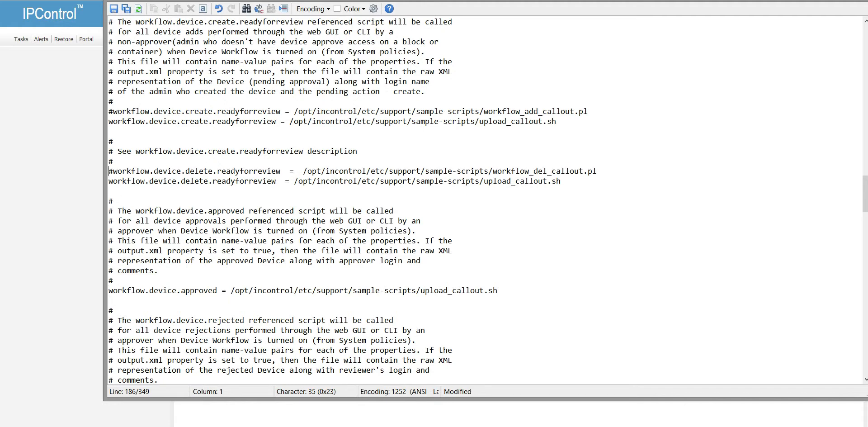
key("Up")
key("Up")
key("Up")
key("Up")
key("Up")
key("Down")
key("Down")
key("Down")
key("Down")
key("Down")
key("Down")
key("Down")
key("Down")
key("Down")
key("Down")
key("Down")
key("Down")
key("Down")
key("Down")
key("Down")
key("Down")
key("Down")
key("Down")
key("Down")
key("Down")
key("Down")
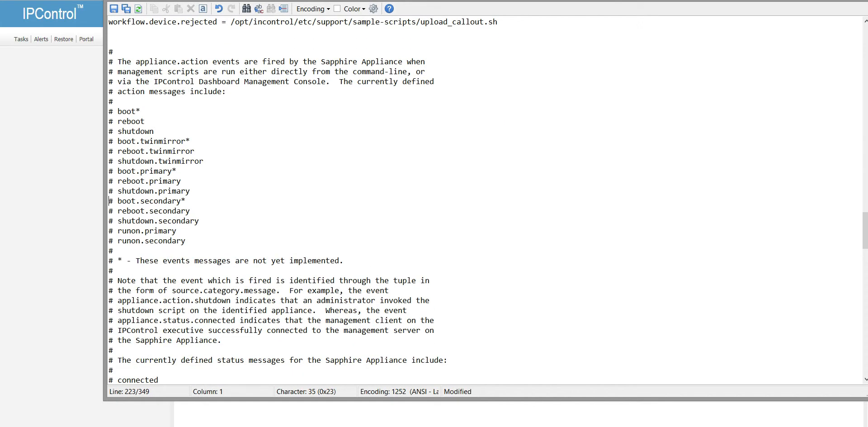
key("Up")
key("Up")
key("Up")
key("Up")
key("Up")
key("Up")
key("Up")
Step: Review the boot*, boot.primary*, reboot.secondary and runon.primary entries in the callout file
left_click(146, 112)
left_click(189, 175)
left_click(198, 215)
left_click(201, 232)
scroll(222, 236, "down", 7)
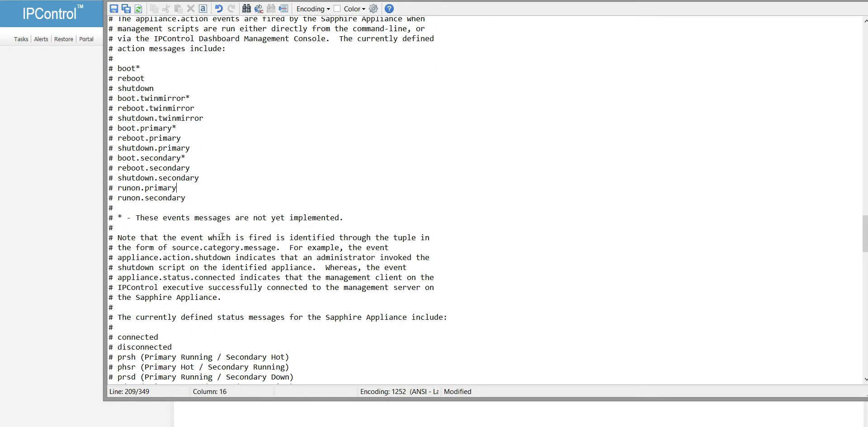
scroll(222, 236, "down", 3)
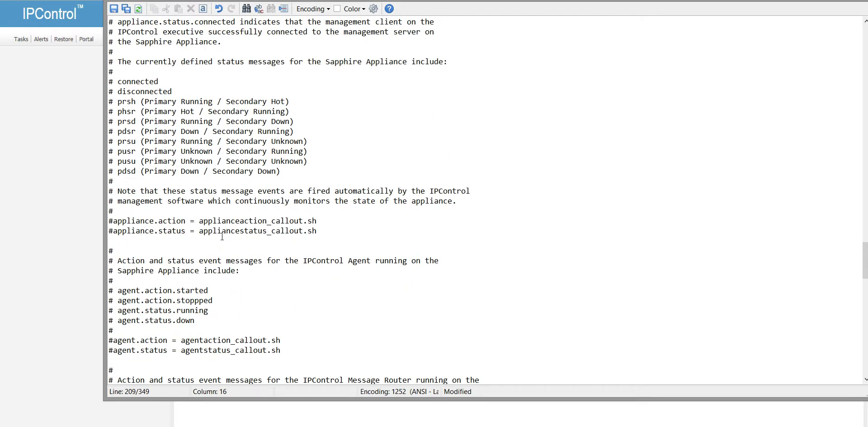
scroll(222, 236, "down", 3)
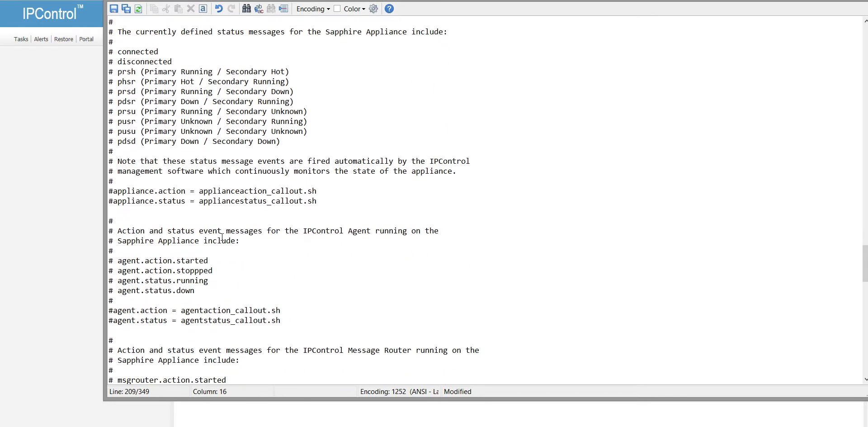
scroll(223, 236, "down", 1)
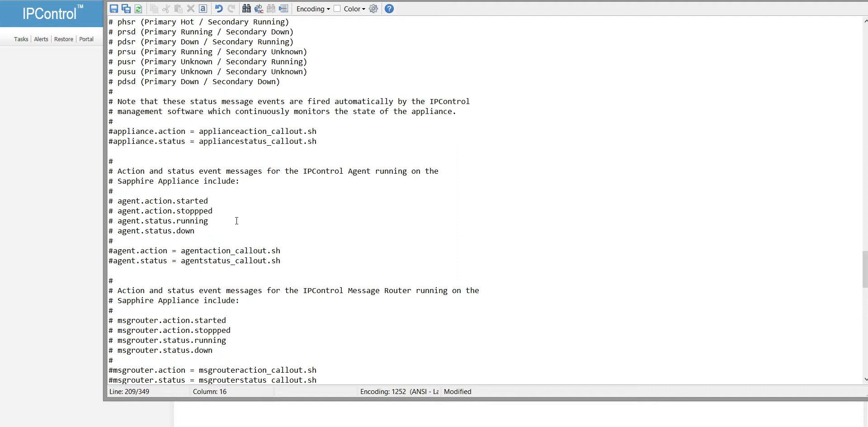
scroll(236, 221, "down", 2)
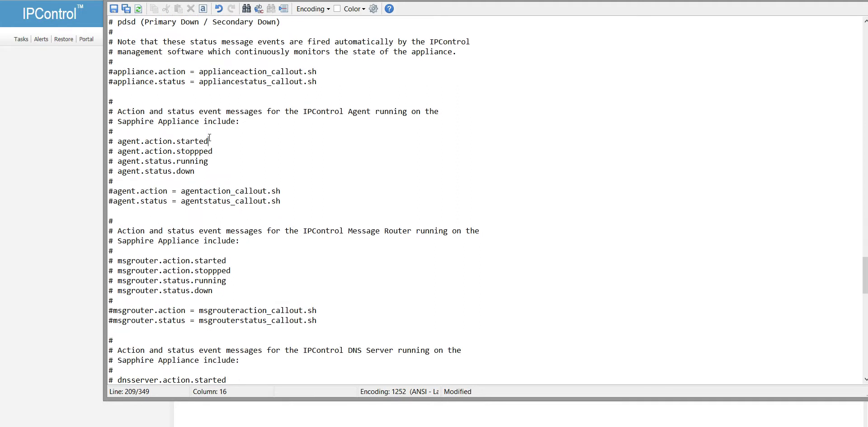
Step: Continue past the agent.action.started entry to the end of the file and focus its text
left_click(209, 141)
scroll(217, 144, "down", 1)
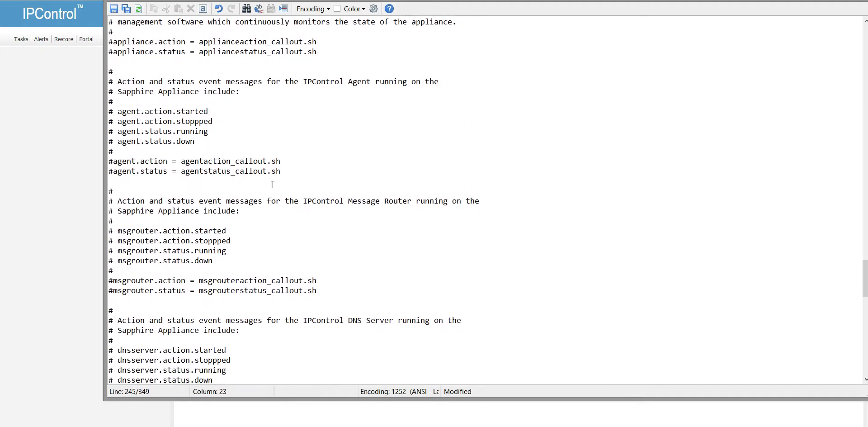
scroll(277, 187, "down", 15)
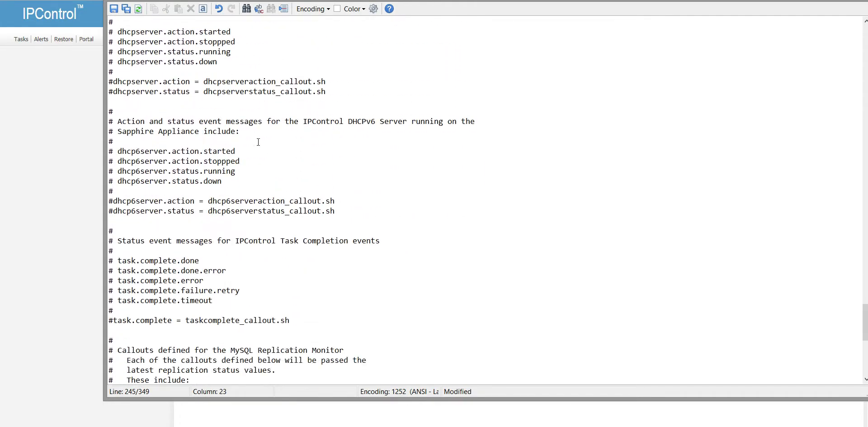
scroll(266, 177, "down", 2)
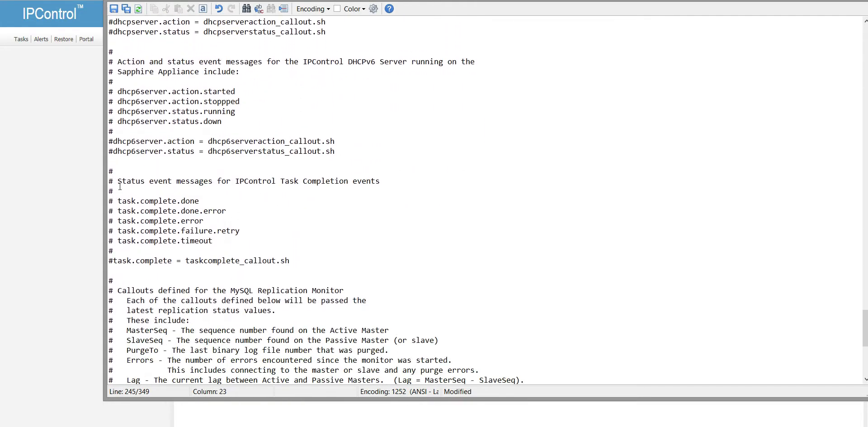
scroll(196, 220, "down", 3)
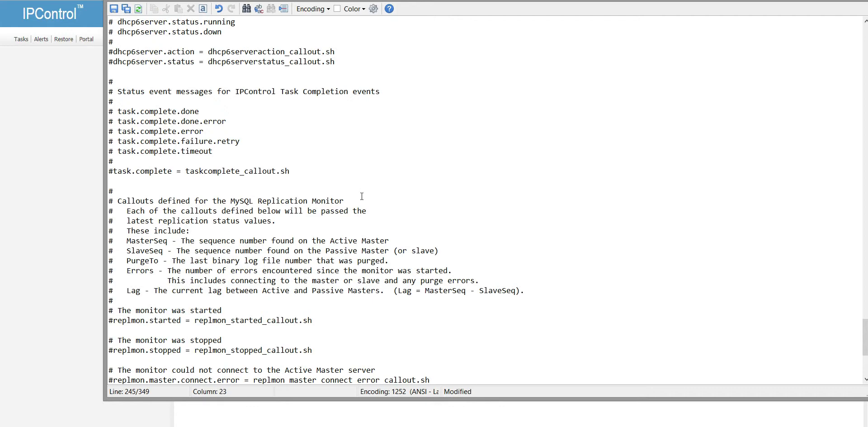
scroll(285, 214, "down", 2)
scroll(362, 196, "down", 4)
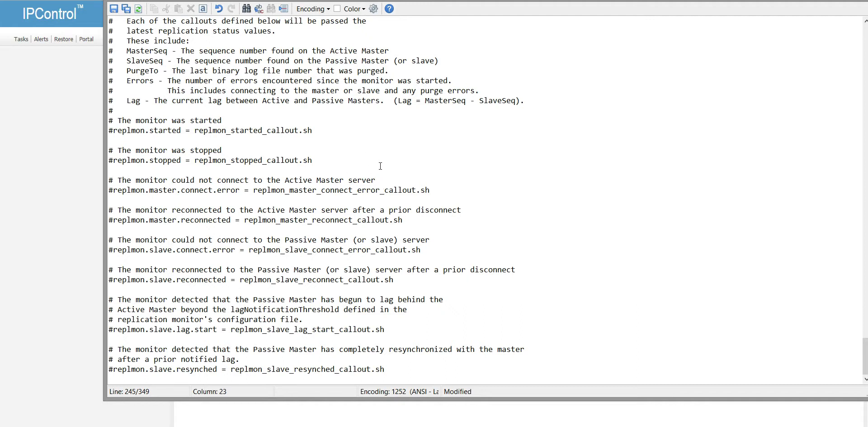
left_click(384, 229)
scroll(344, 178, "up", 7)
Step: Save callout_manager.properties, then list the install folder in the PuTTY session
left_click(125, 10)
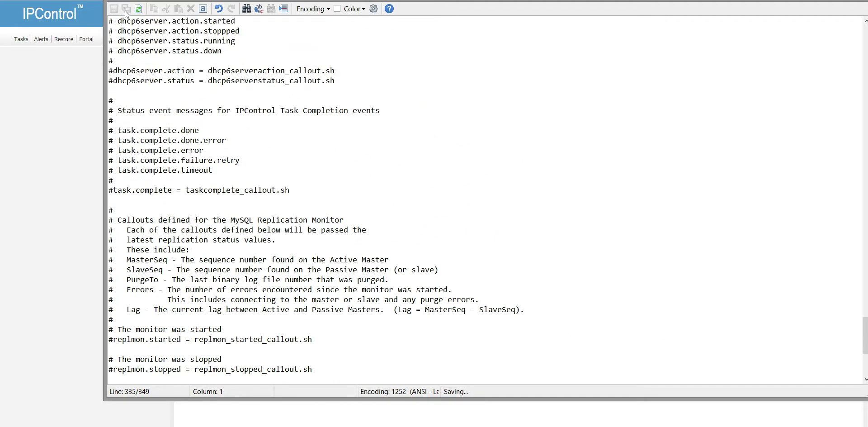
left_click(405, 426)
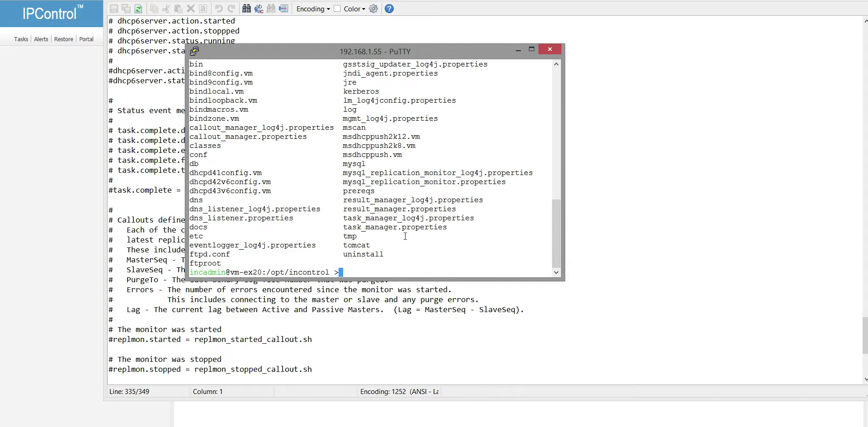
type("ls")
key("Return")
Step: Restart the callout manager with ./cm restart from the etc folder
type("cd .")
key("BackSpace")
type("etc")
key("Return")
type("./c")
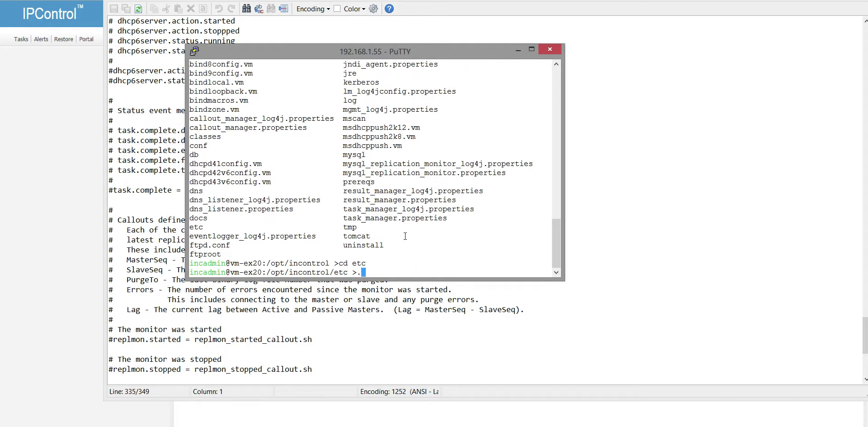
type("m restart")
key("Return")
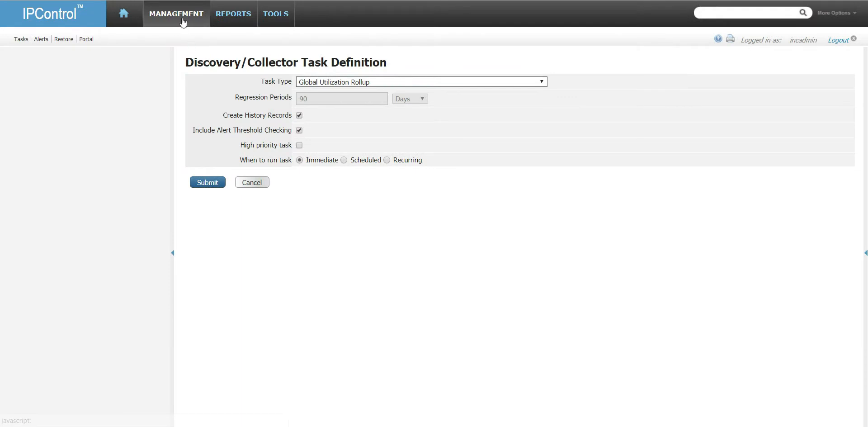
left_click(758, 15)
Step: Search for 192.168.1.0 and open the 192.168.1.0/24 subnet from the Subnets/Blocks results
type("192.168.1.0")
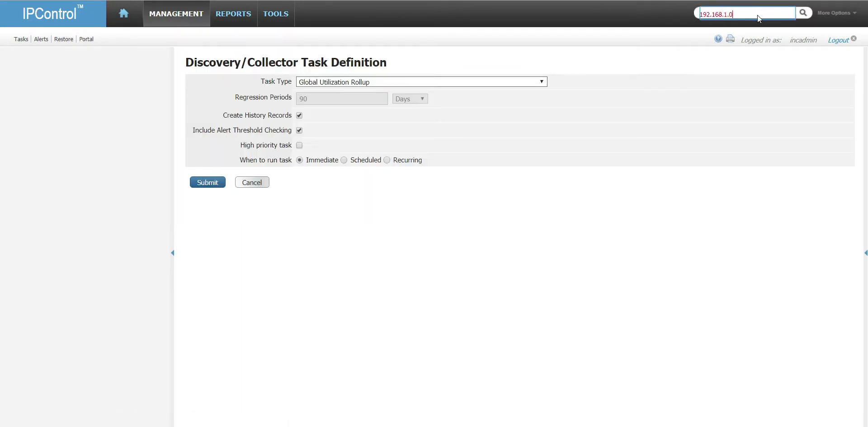
key("Return")
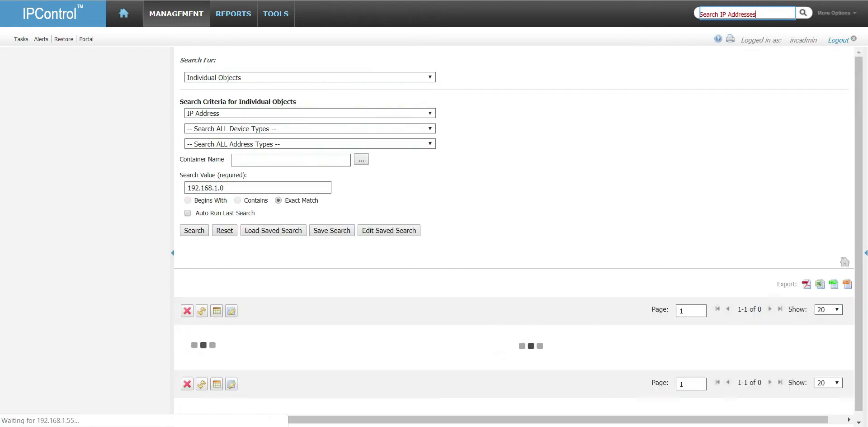
scroll(221, 342, "down", 2)
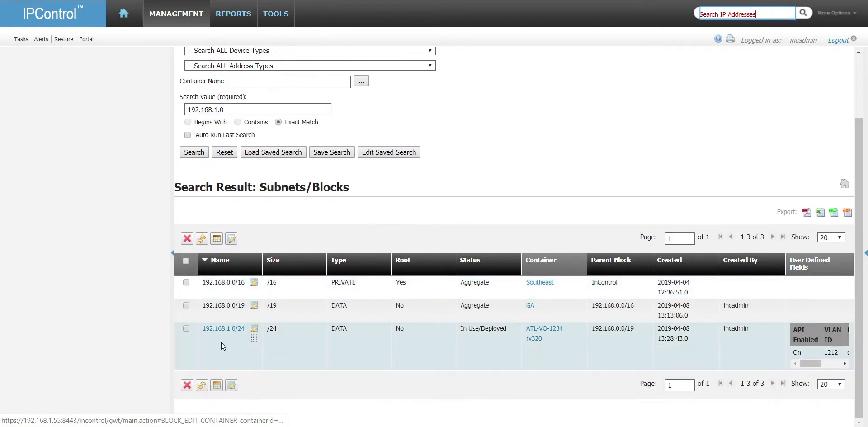
left_click(221, 330)
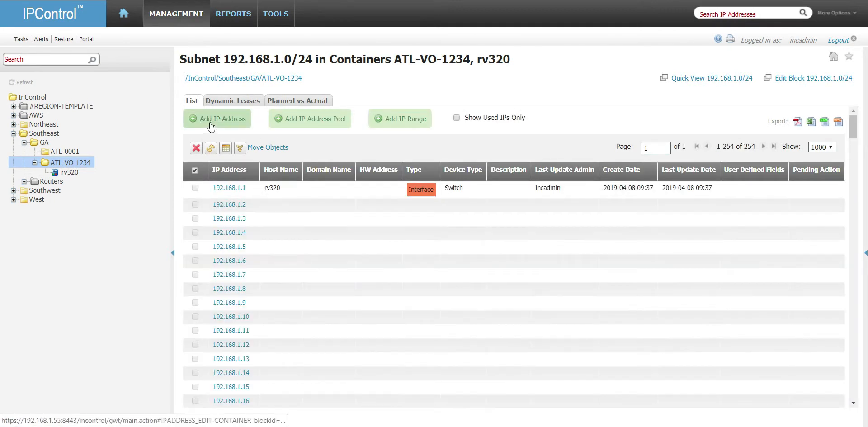
Step: Start a new IP address entry as a Static Server, confirming hostname srvr-192-168-1-2
left_click(209, 111)
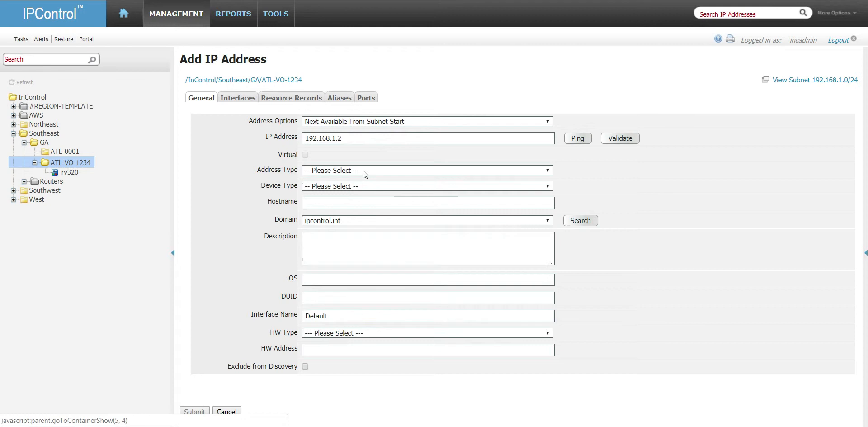
left_click(362, 171)
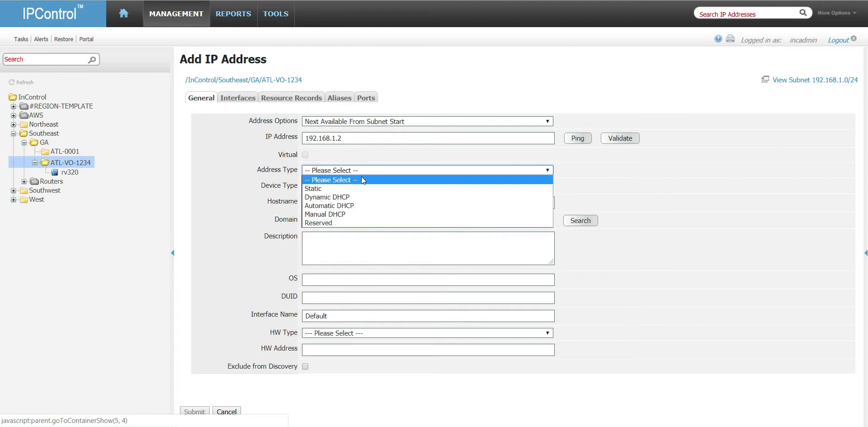
left_click(362, 185)
left_click(362, 186)
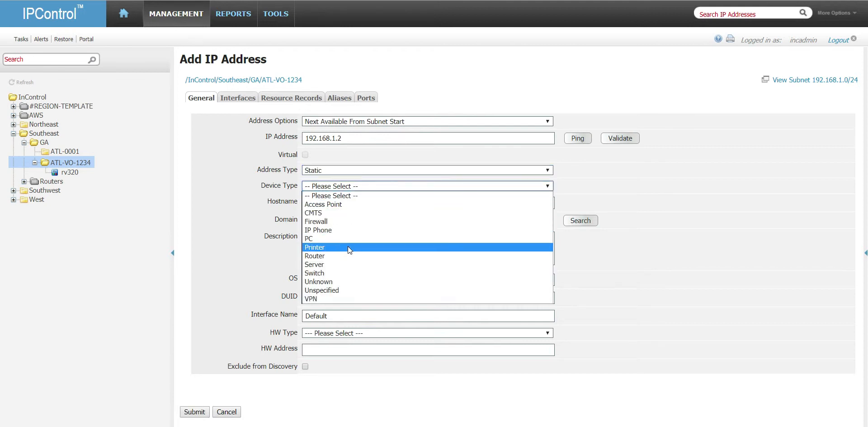
left_click(356, 264)
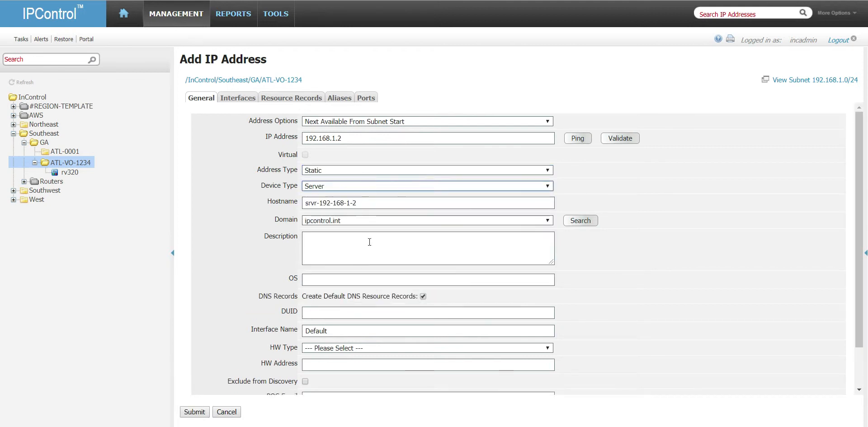
left_click(368, 203)
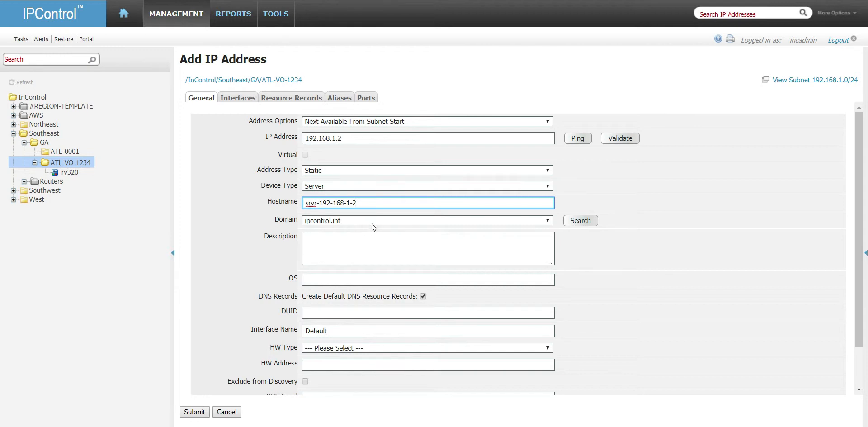
Step: Enter the point-of-contact e-mail and name, fix the name's capitalisation, and submit
scroll(666, 317, "down", 2)
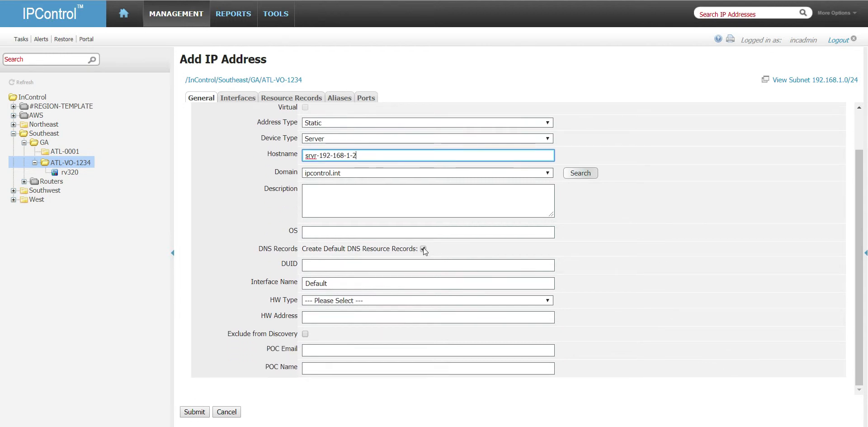
left_click(335, 355)
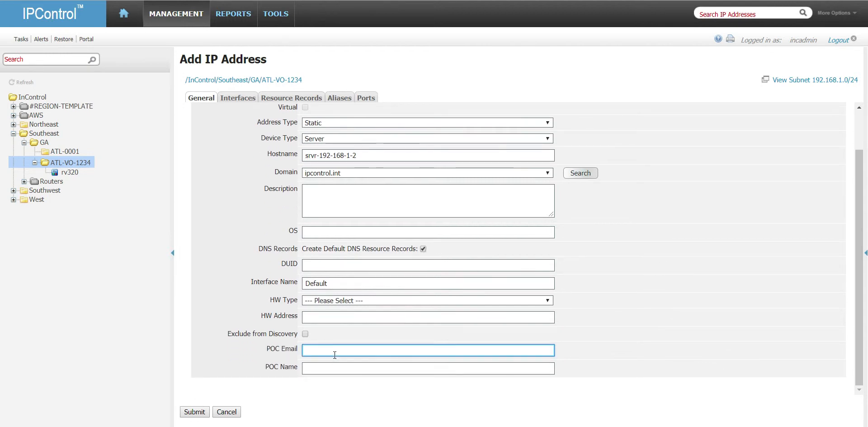
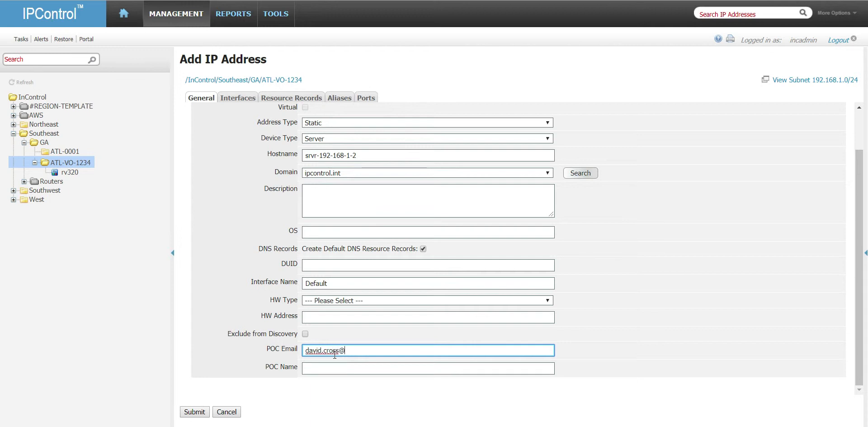
key("Tab")
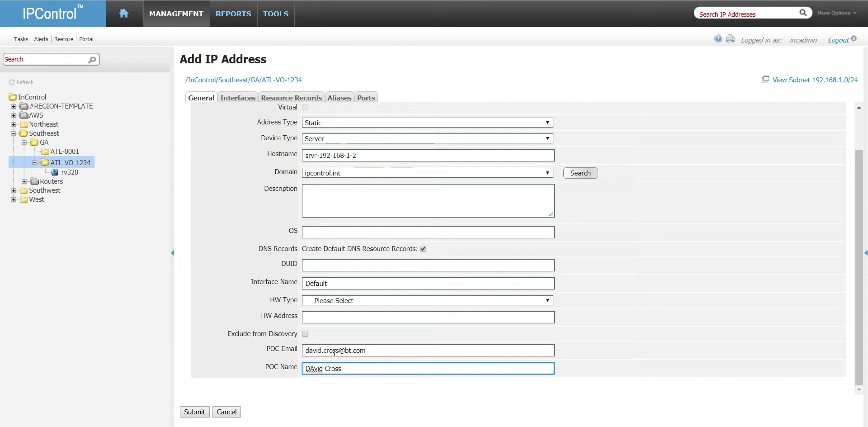
key("shift+Home")
type("Da")
left_click(202, 412)
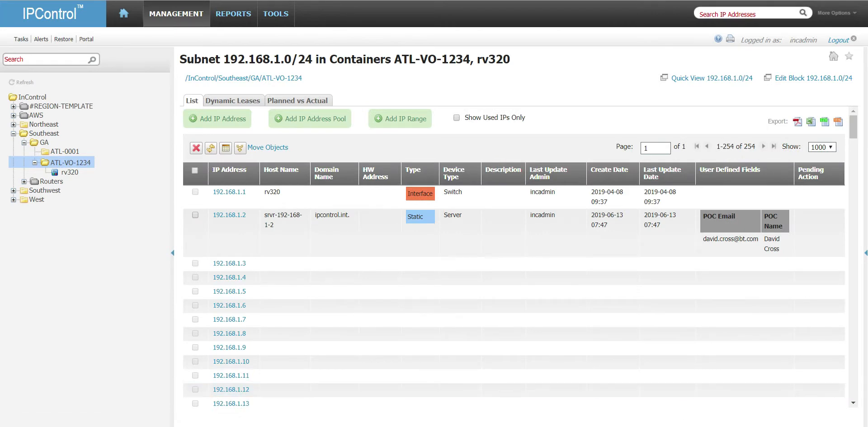
Step: Close the PuTTY Configuration dialog and maximize WinSCP showing the remote callout folder
left_click(460, 423)
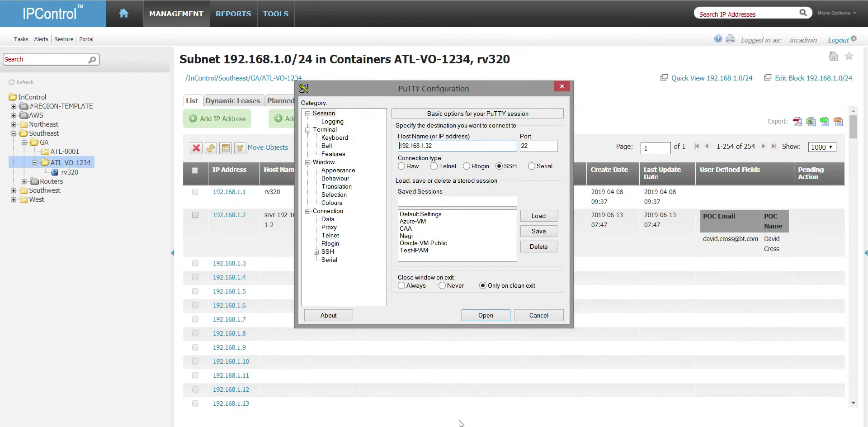
left_click(563, 87)
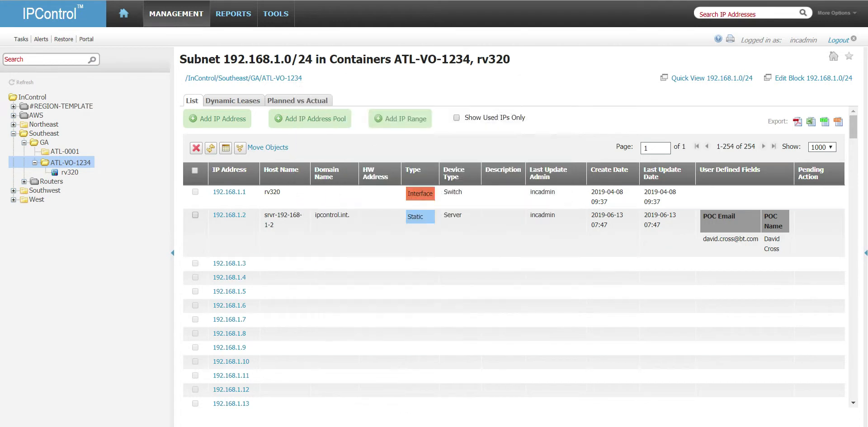
mouse_move(445, 425)
left_click(403, 398)
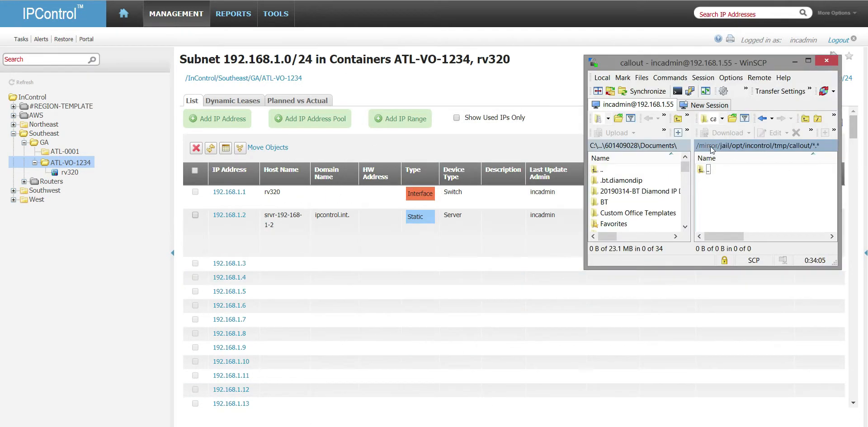
left_click(809, 61)
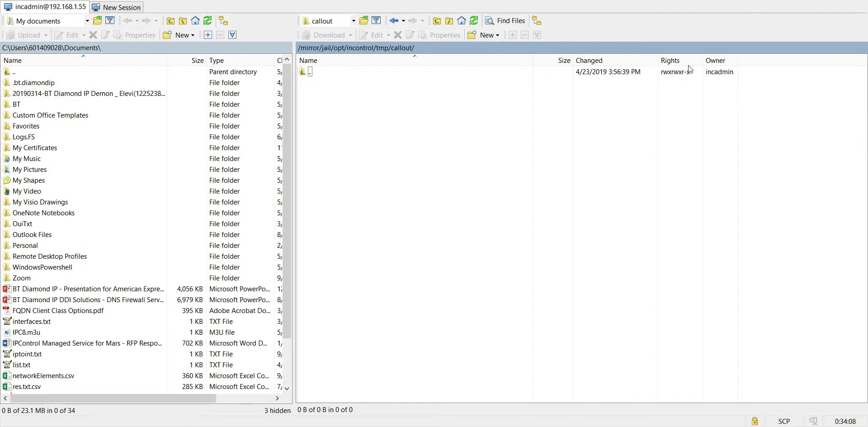
Step: Refresh the callout folder and open cm_xml_2447421941921.device.add in the WinSCP editor
left_click(473, 21)
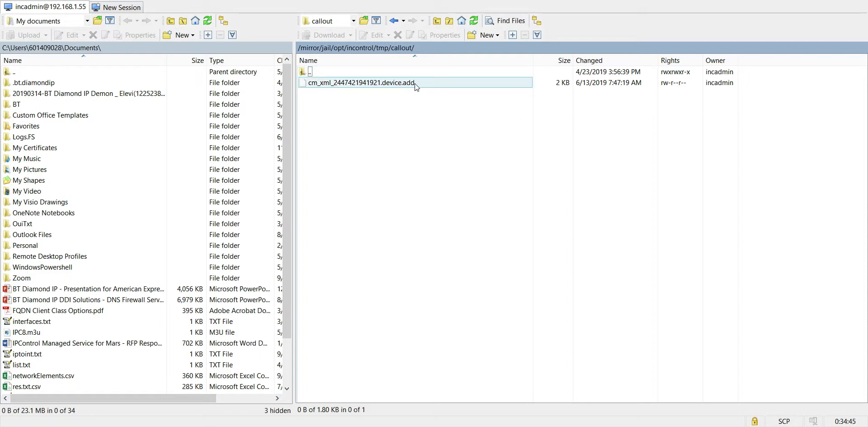
right_click(335, 82)
left_click(370, 99)
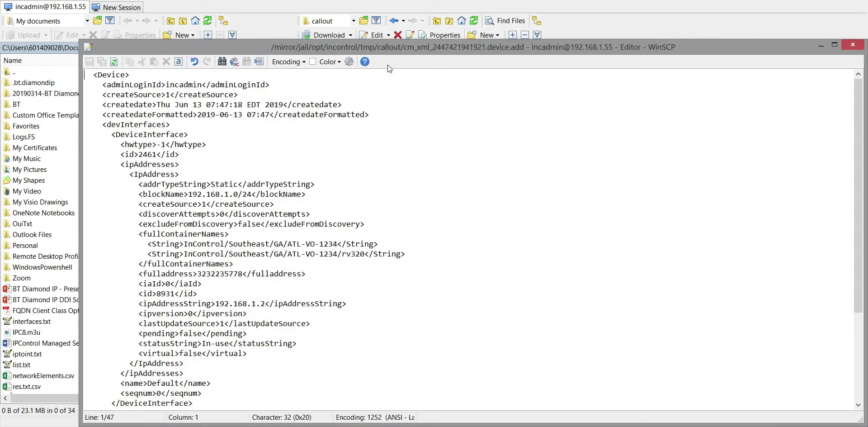
left_click_drag(407, 49, 389, 13)
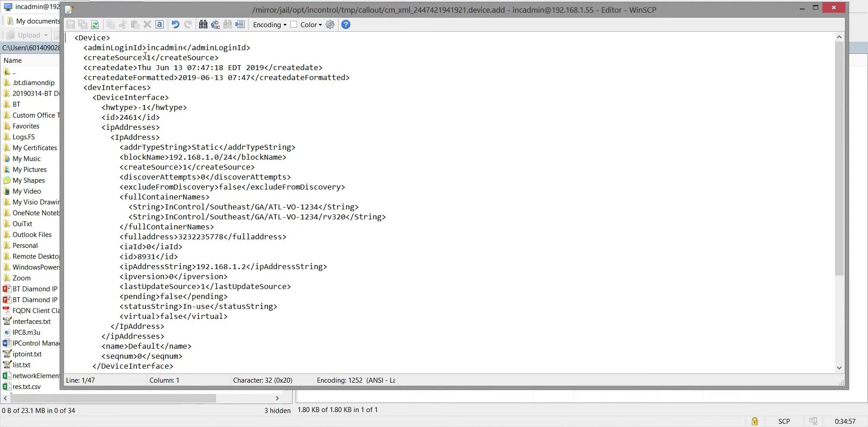
left_click(114, 38)
left_click_drag(75, 37, 114, 40)
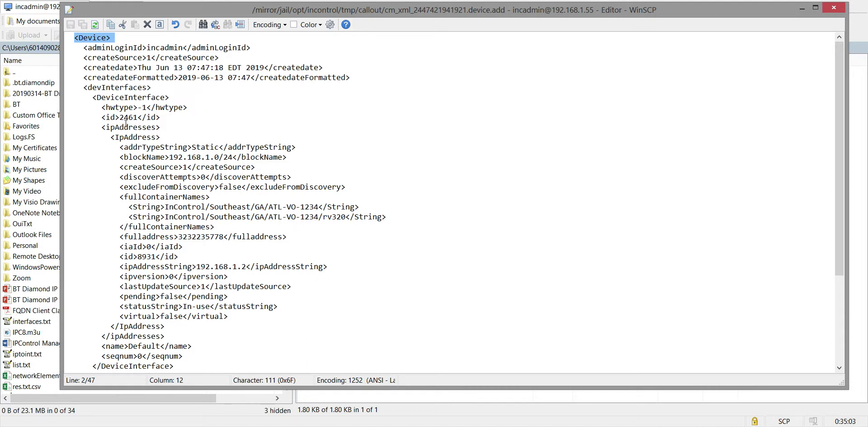
left_click_drag(84, 49, 222, 63)
left_click(236, 77)
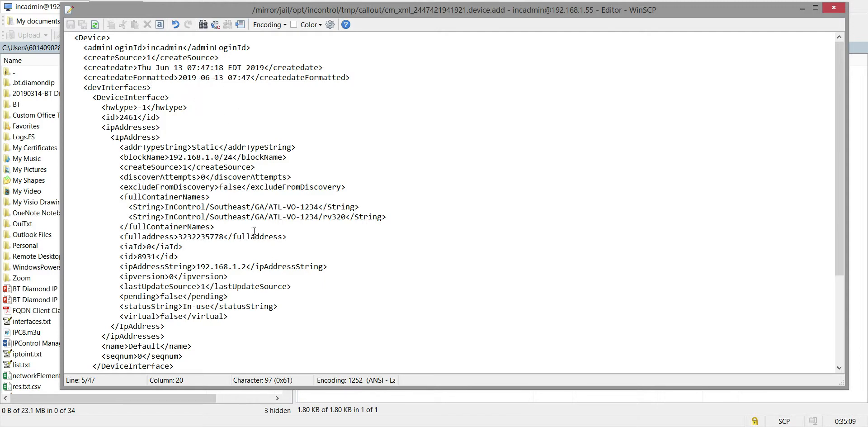
scroll(214, 204, "down", 2)
left_click(188, 177)
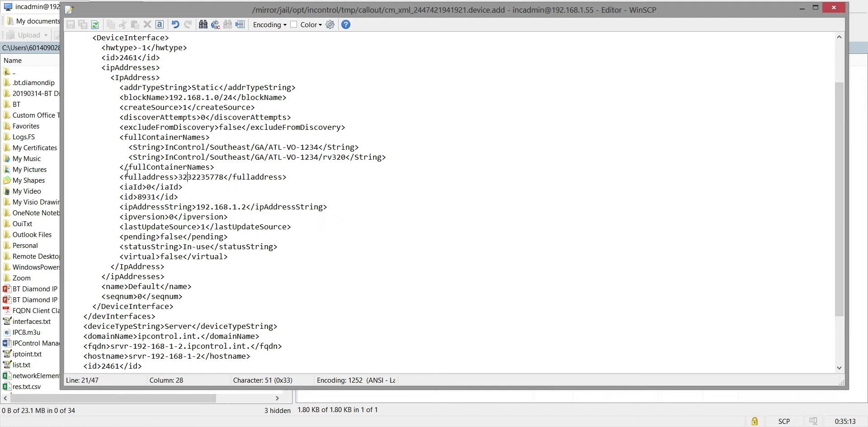
left_click_drag(121, 176, 291, 179)
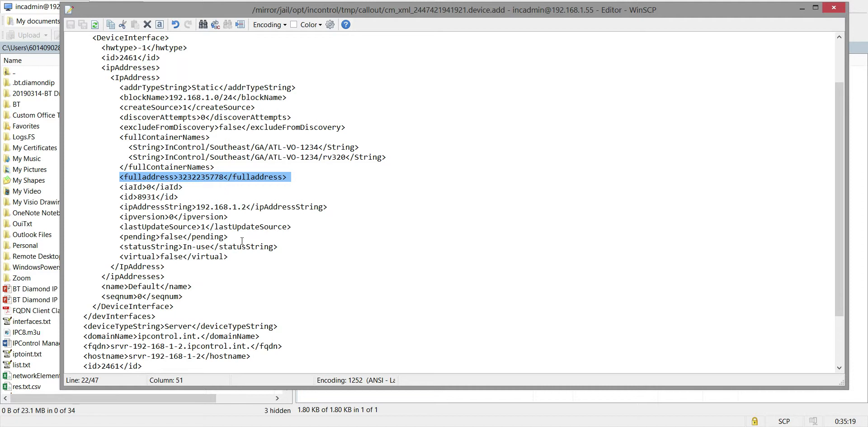
left_click_drag(116, 197, 186, 199)
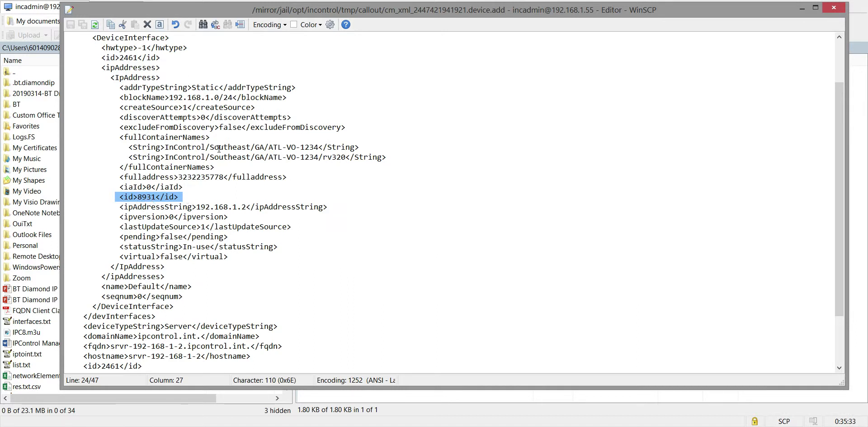
scroll(236, 159, "down", 3)
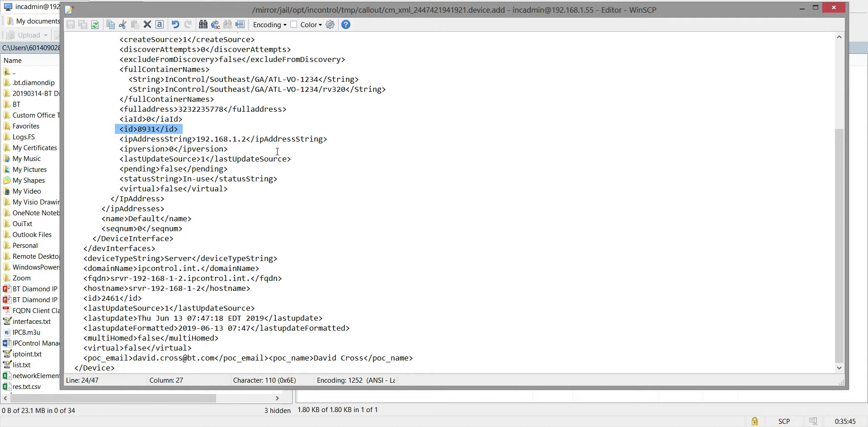
left_click(508, 191)
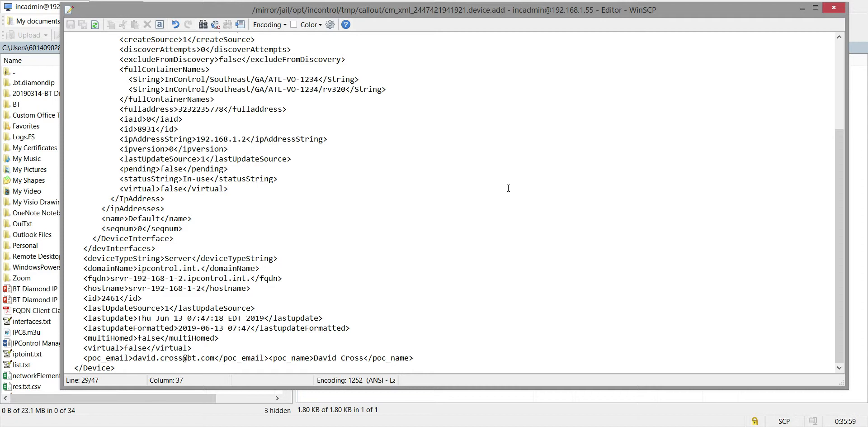
left_click(489, 151)
key("alt+Tab")
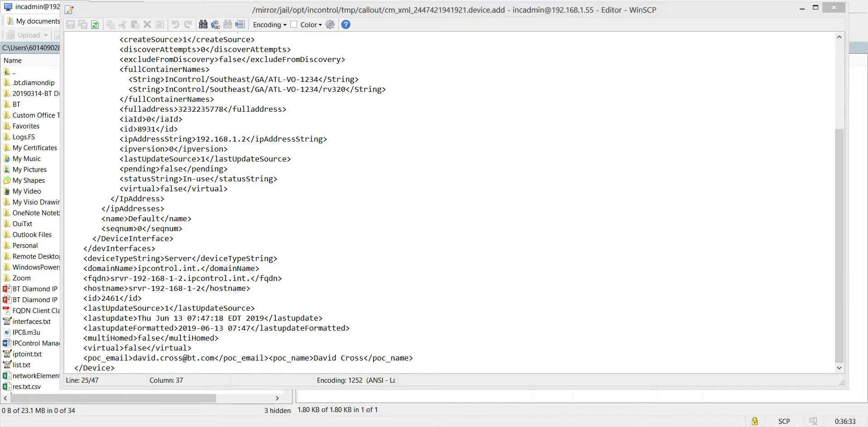
Step: From Container View, add a DATA /23 child block (192.168.8.0/23) under ATL-VO-1234
mouse_move(187, 22)
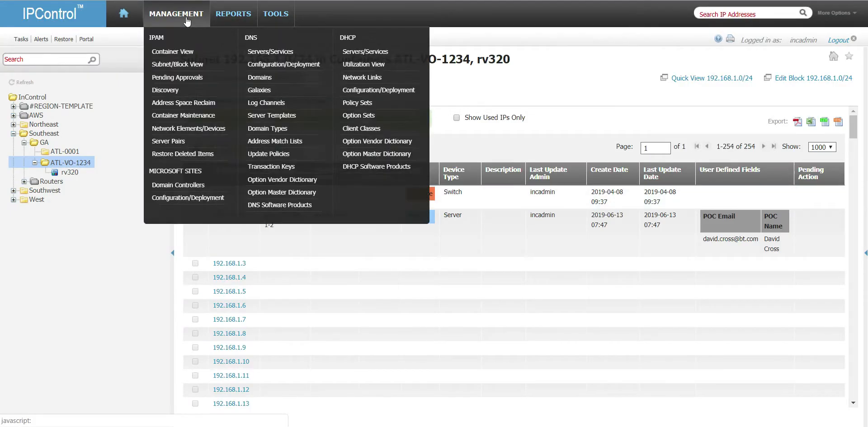
left_click(178, 52)
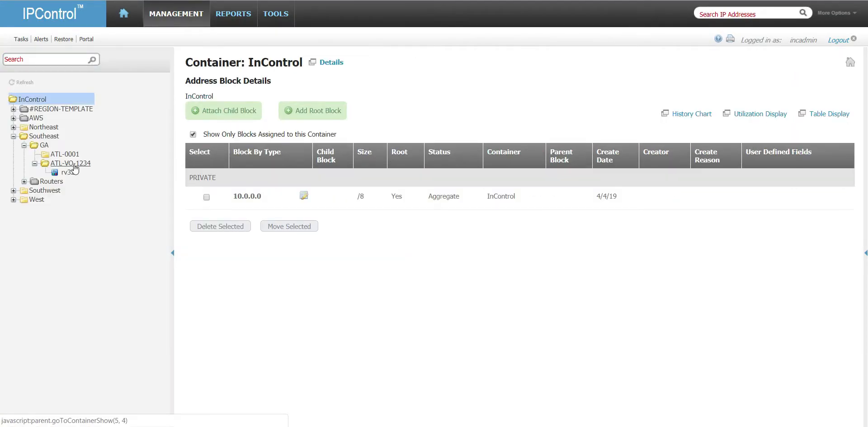
left_click(68, 162)
left_click(310, 109)
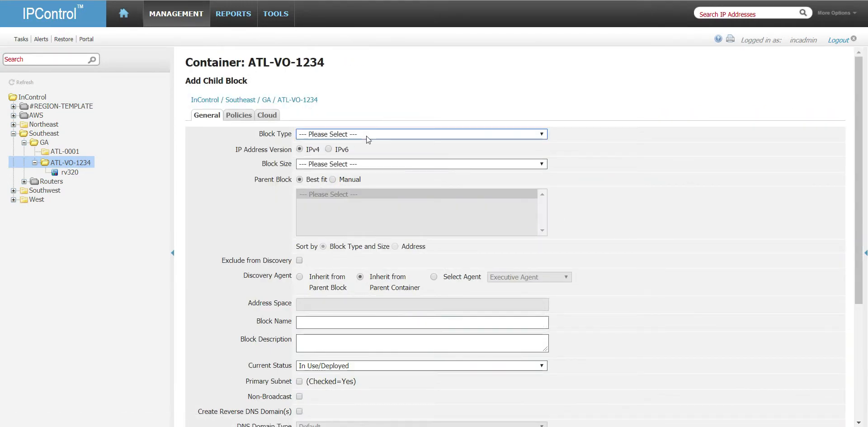
left_click(366, 135)
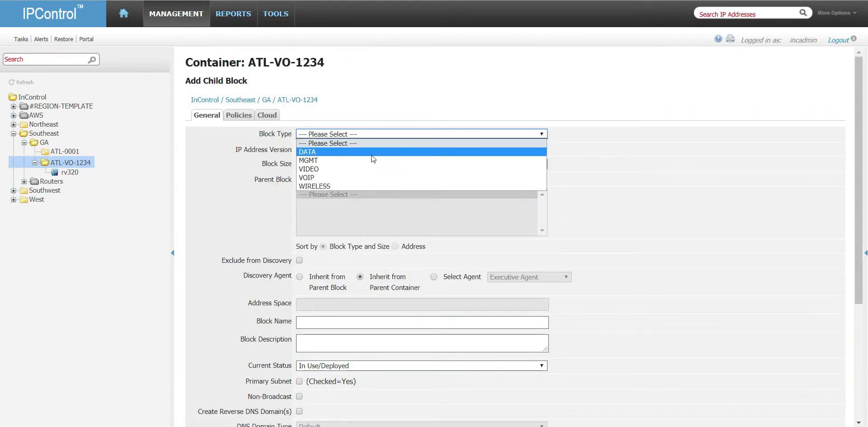
left_click(371, 155)
left_click(373, 166)
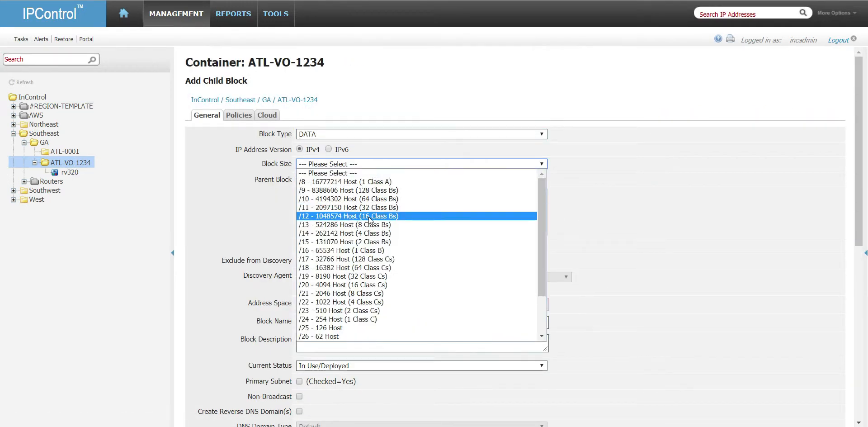
left_click(392, 314)
scroll(299, 396, "down", 8)
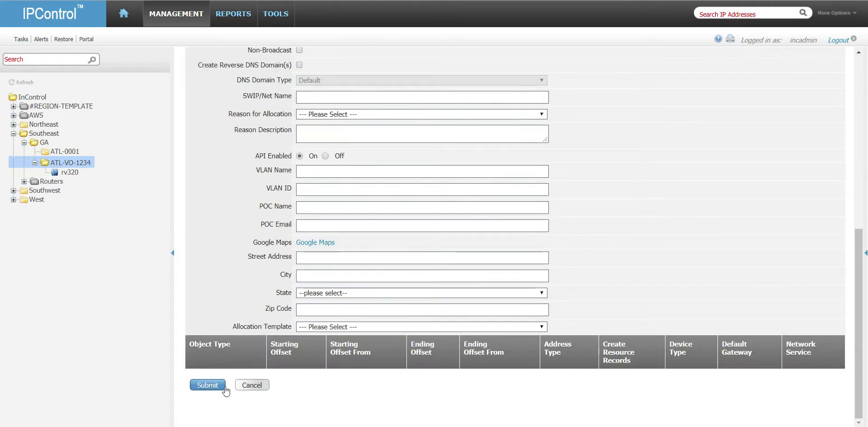
left_click(211, 385)
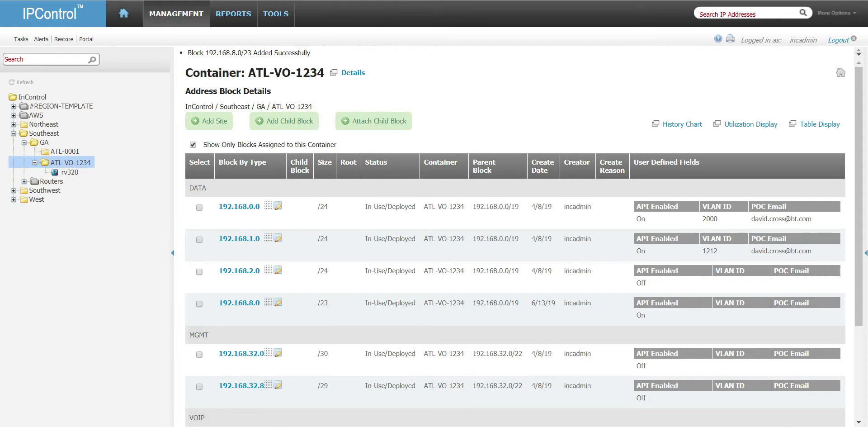
Step: In WinSCP, open cm_xml_2619233453935.block.add for editing and move the editor window higher
mouse_move(440, 426)
left_click(317, 382)
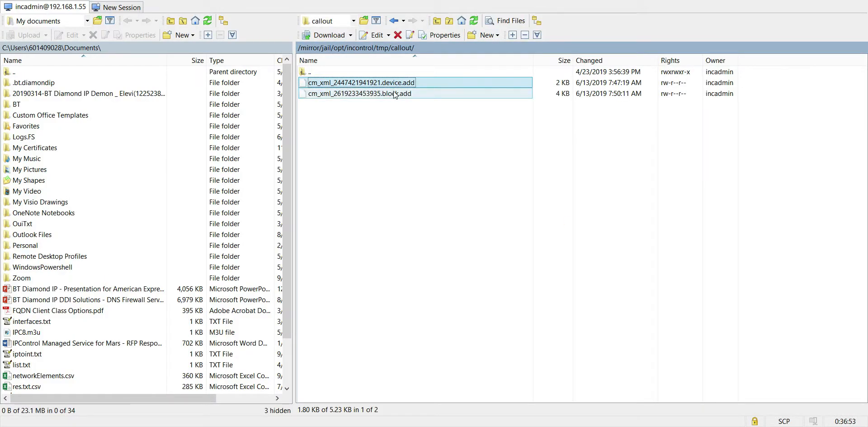
left_click(398, 94)
right_click(394, 96)
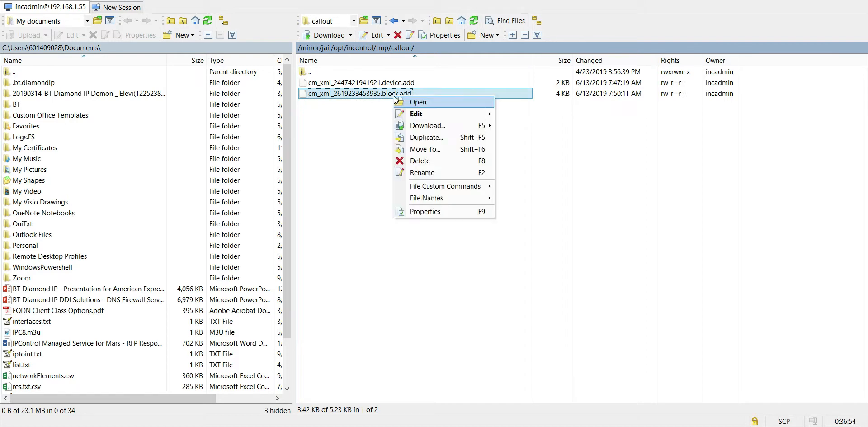
left_click(421, 114)
left_click_drag(329, 78, 282, 11)
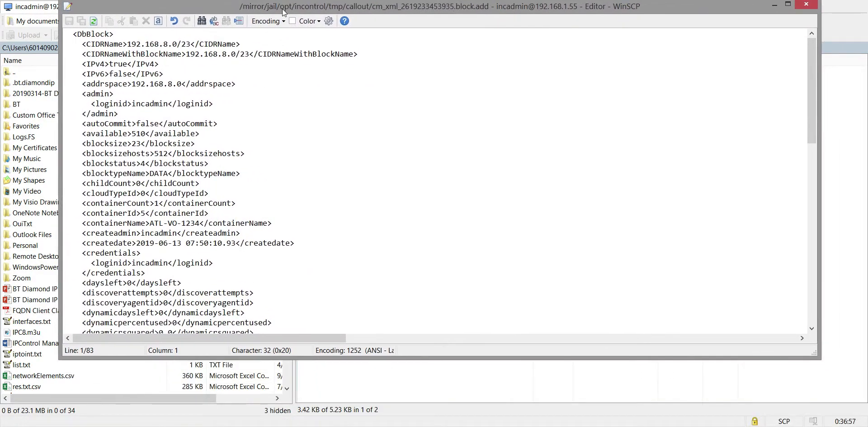
Step: Review the block.add XML, highlighting addrspace 192.168.8.0, then close the editor
left_click(262, 85)
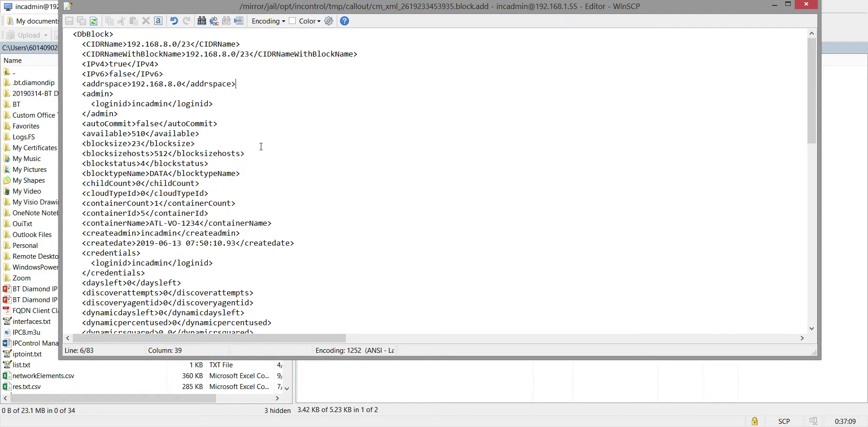
scroll(261, 146, "down", 11)
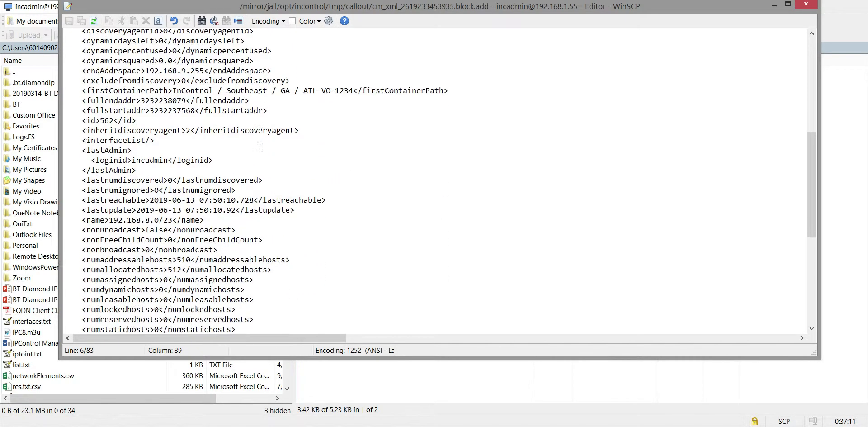
scroll(261, 146, "down", 2)
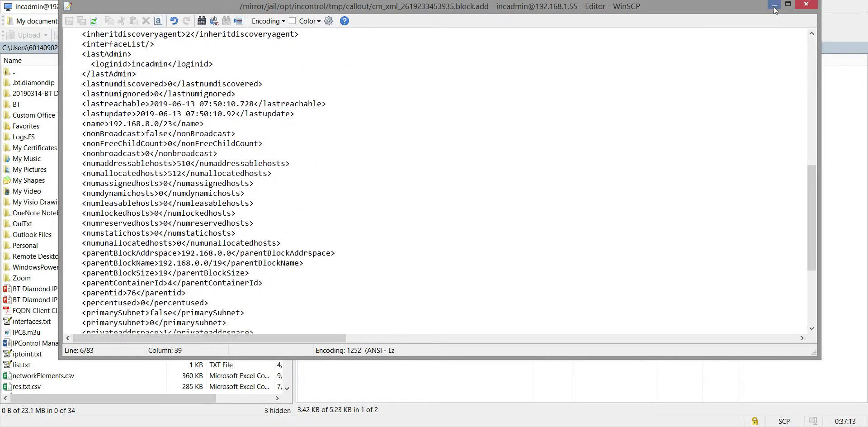
left_click(806, 4)
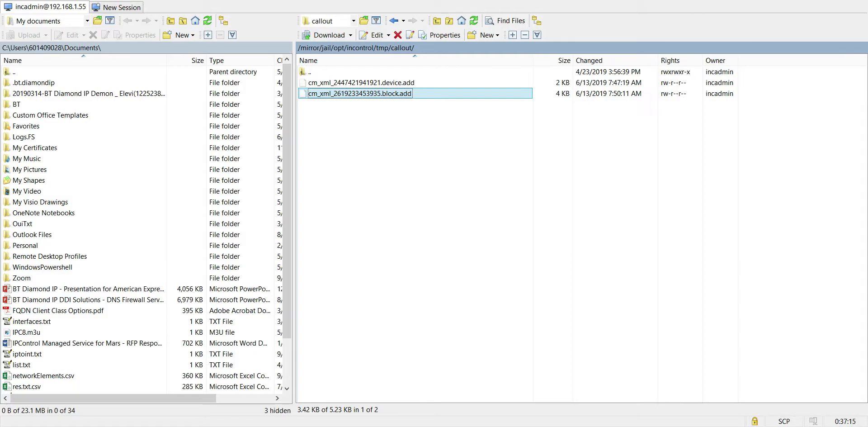